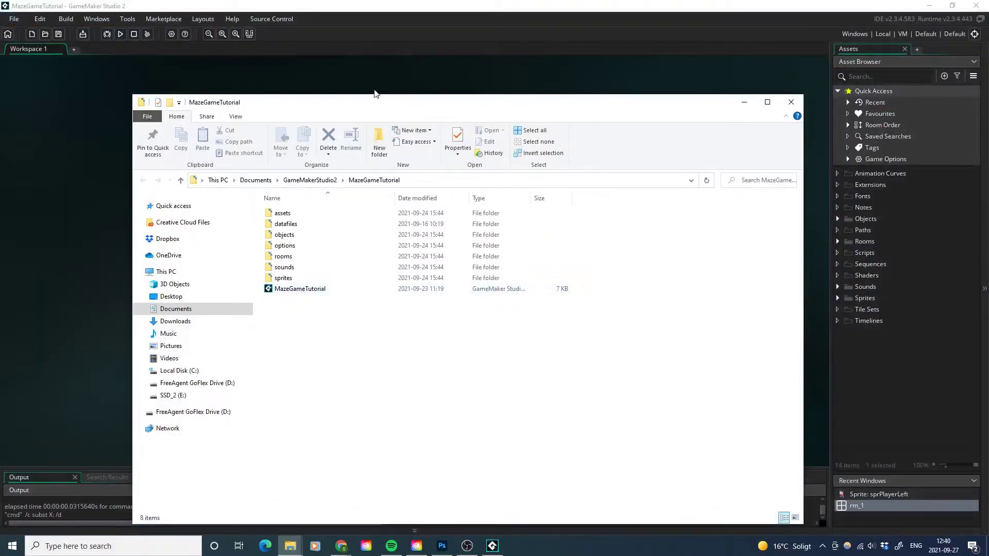
Step: Check the MazeGameTutorial project folder in Explorer, then open GameMaker's File menu
left_click(375, 91)
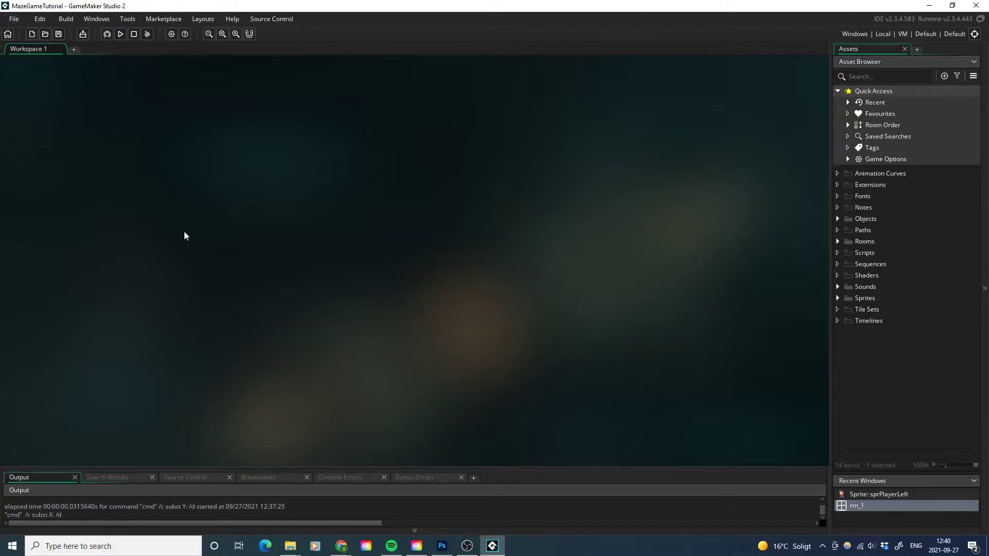
left_click(282, 549)
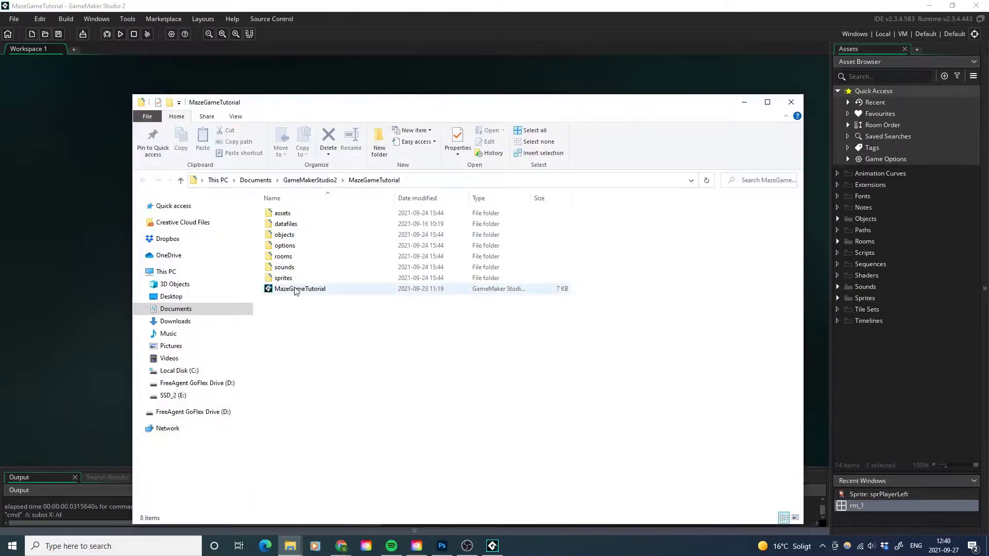
left_click(127, 77)
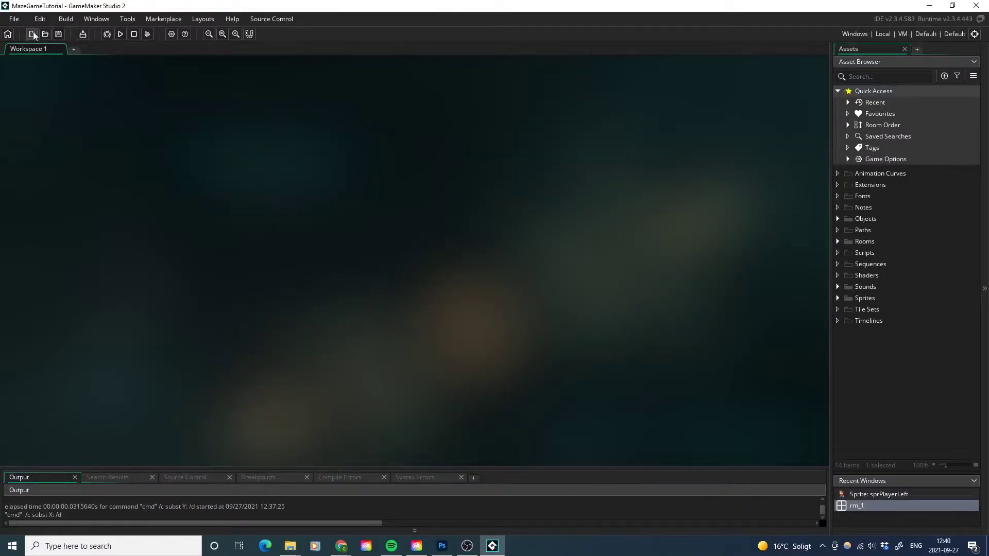
left_click(15, 21)
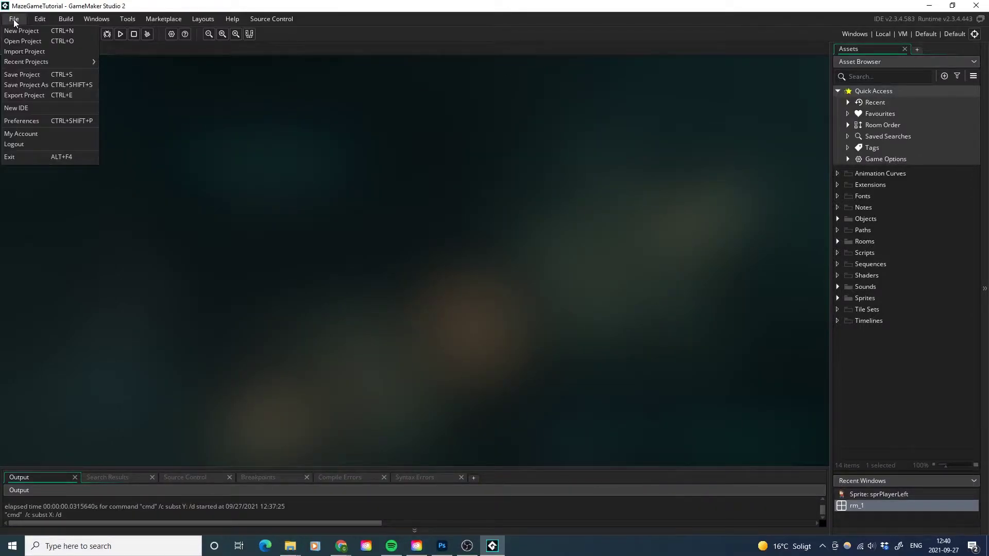
Step: Save the project as a new copy named SuperMaze, then close GameMaker Studio 2
left_click(50, 85)
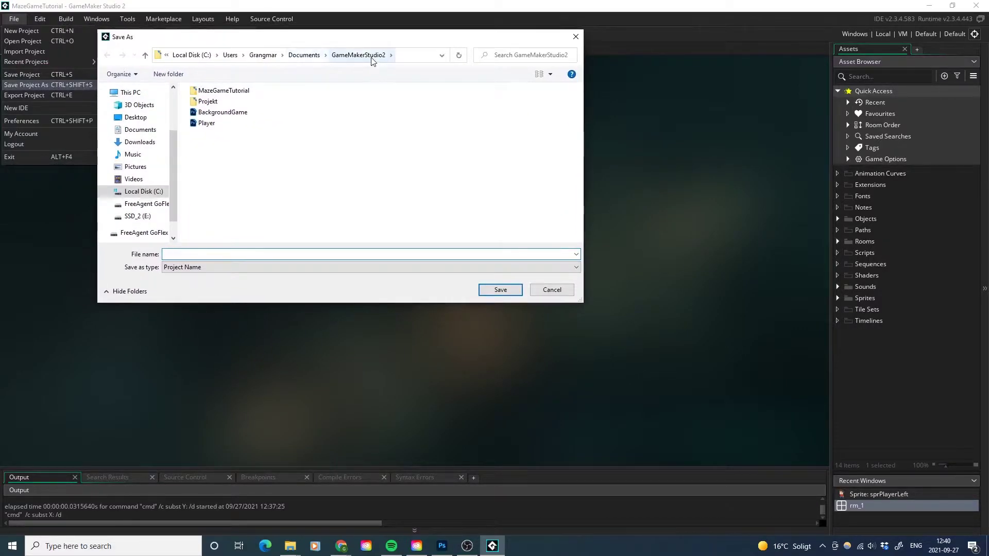
type("Supe")
type("rMaze")
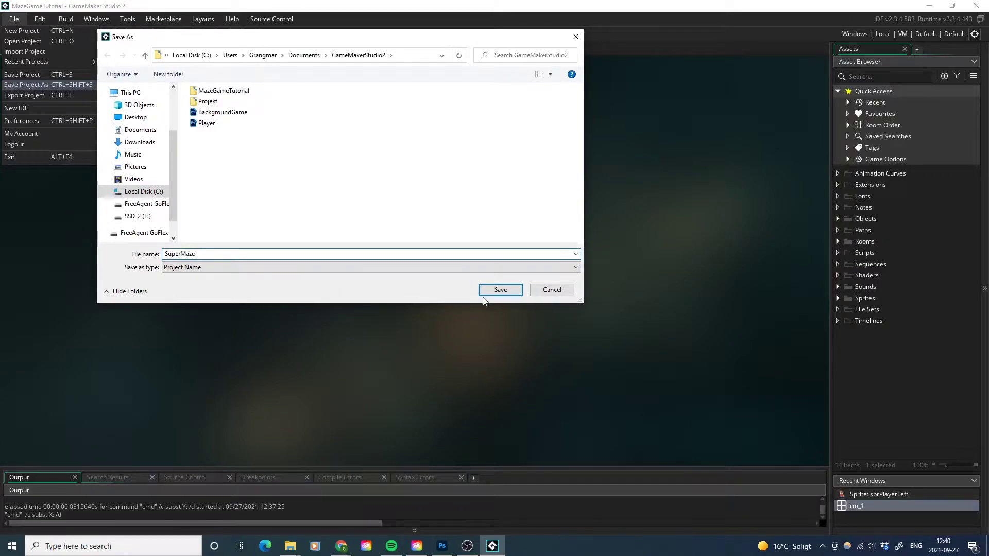
left_click(495, 290)
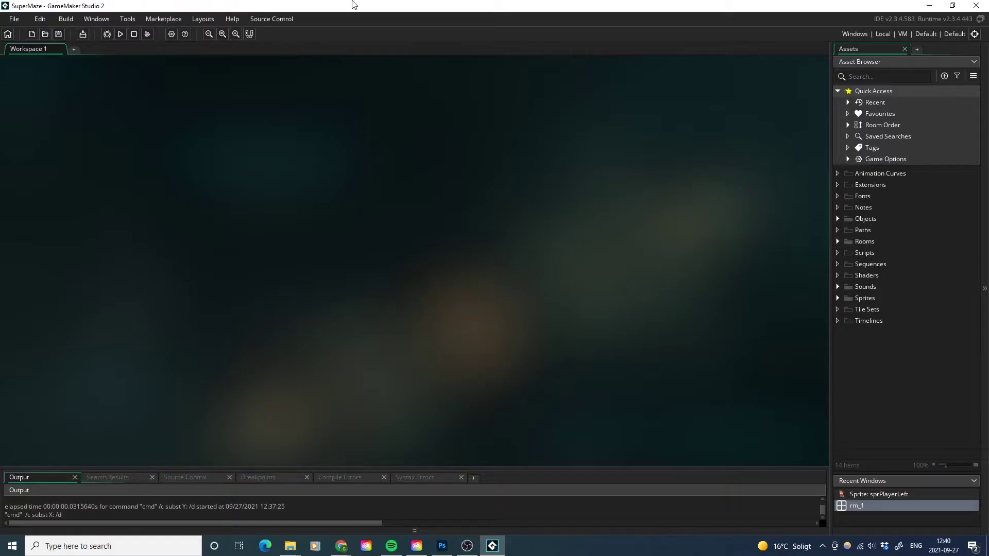
left_click(976, 5)
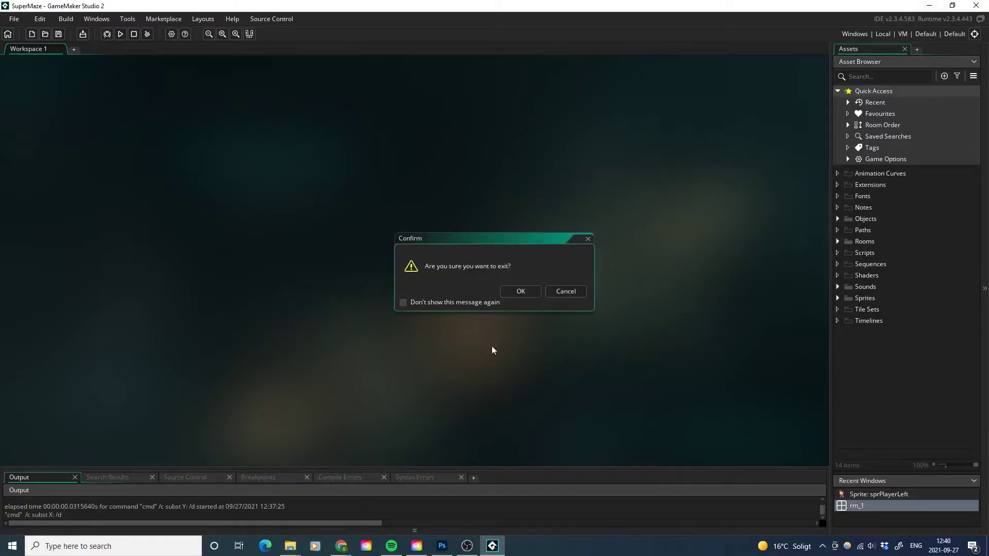
Step: Confirm the exit and launch the SuperMaze project file from the GameMakerStudio2\SuperMaze folder
left_click(510, 295)
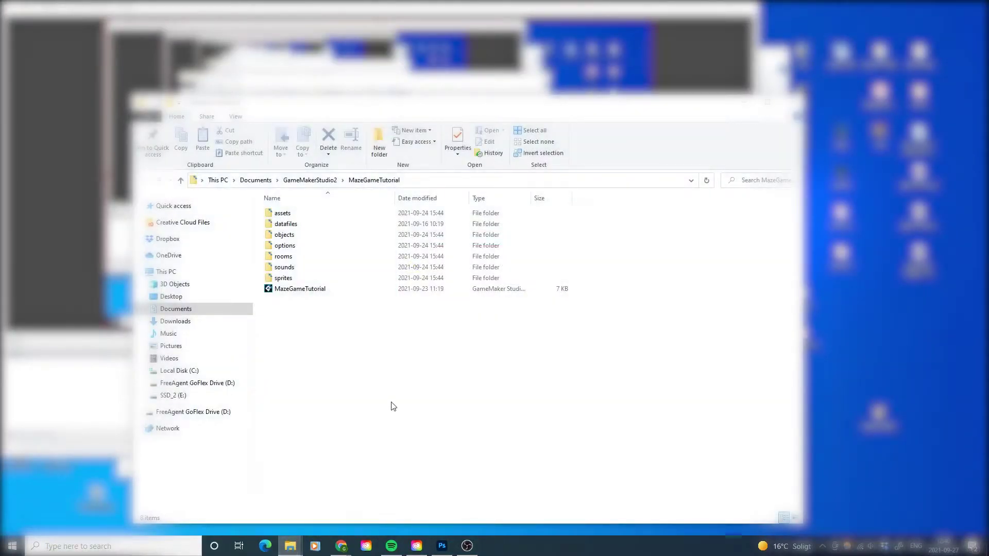
left_click(310, 180)
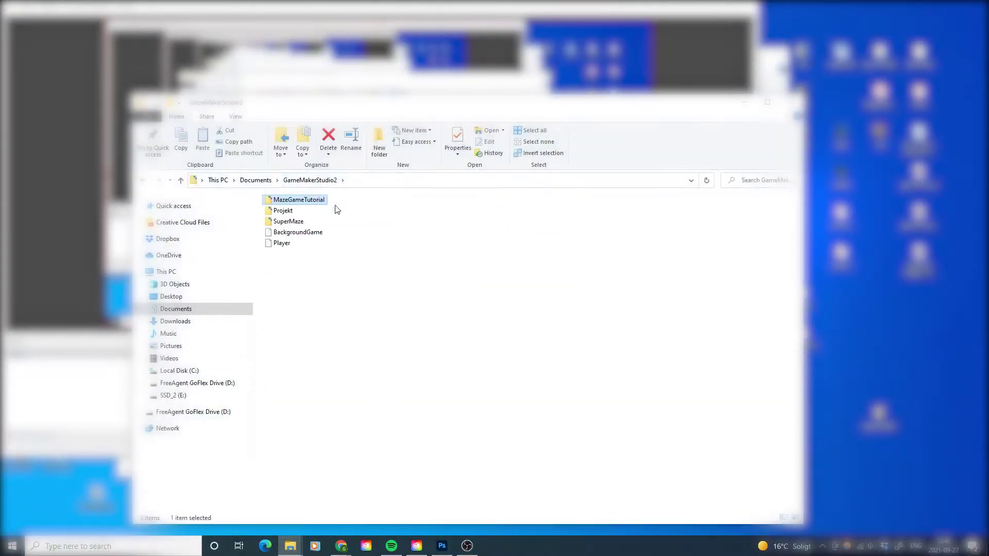
double_click(303, 222)
double_click(312, 279)
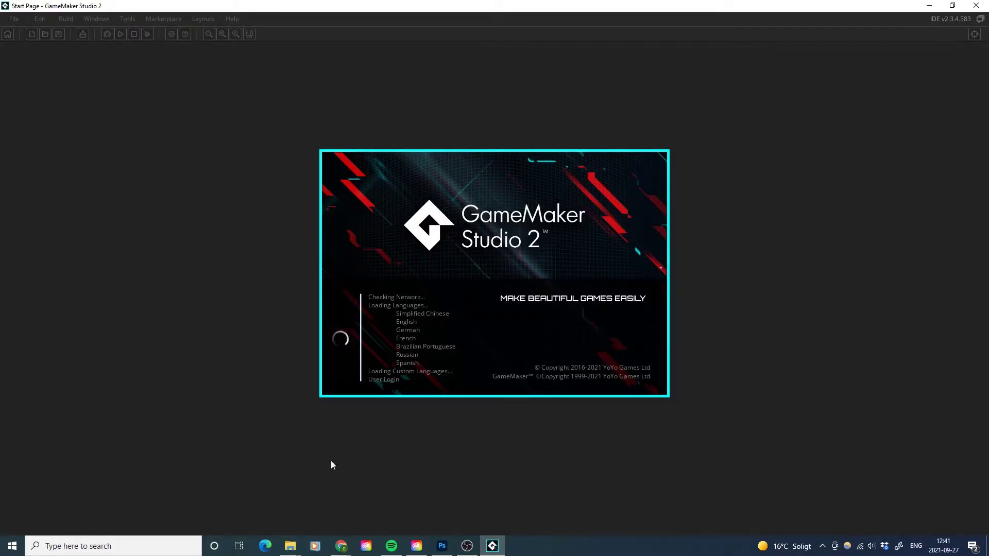
mouse_move(296, 551)
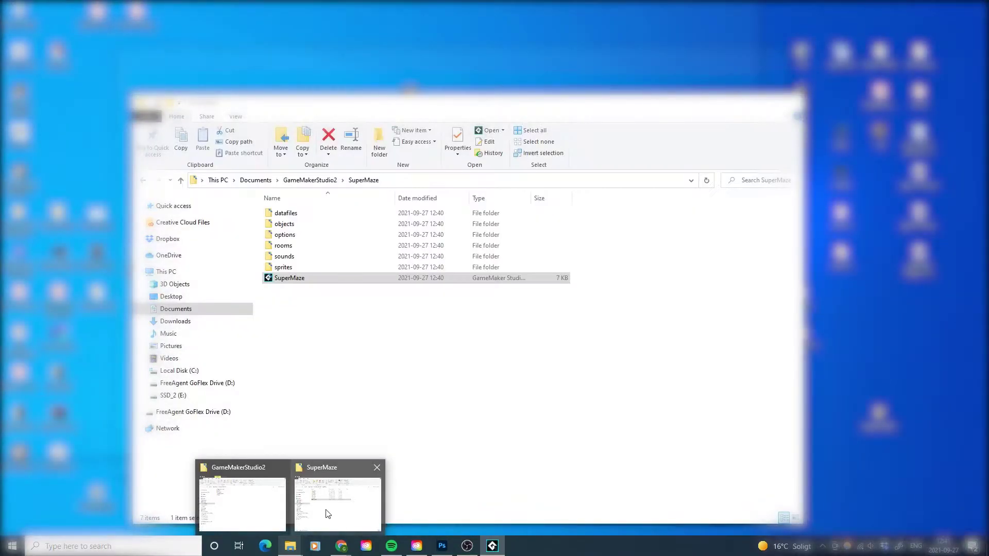
Step: In the SuperMaze folder, create a new folder named Arbetsfiler
left_click(337, 505)
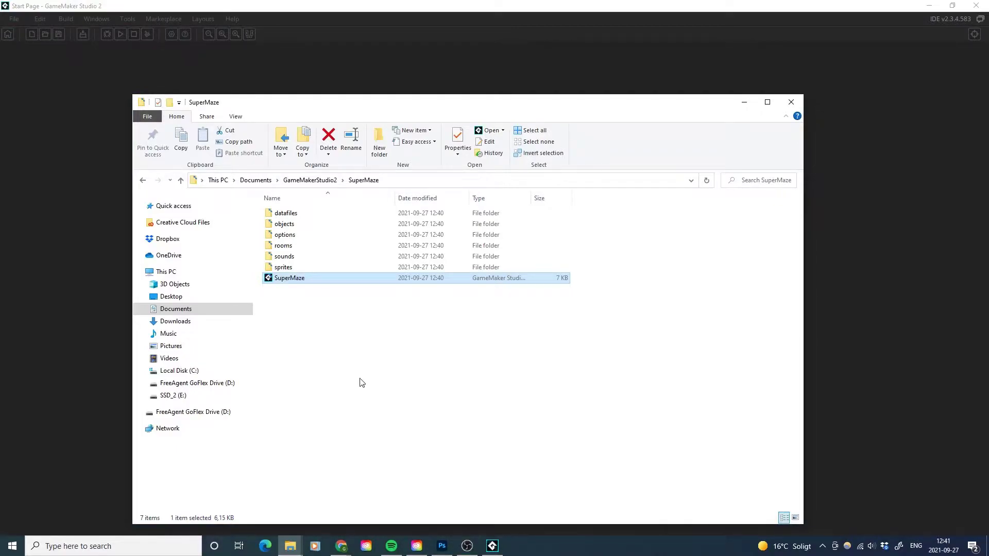
left_click(311, 181)
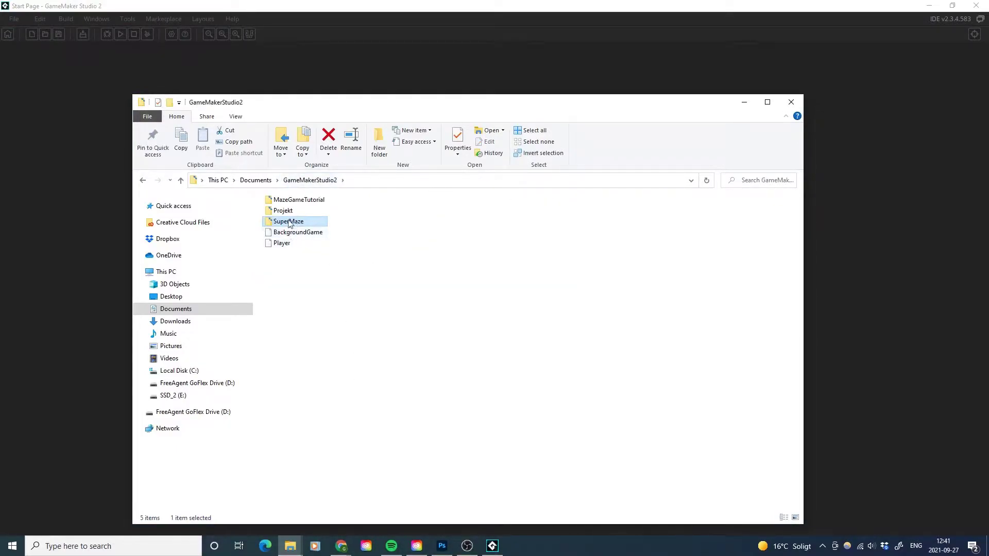
double_click(292, 225)
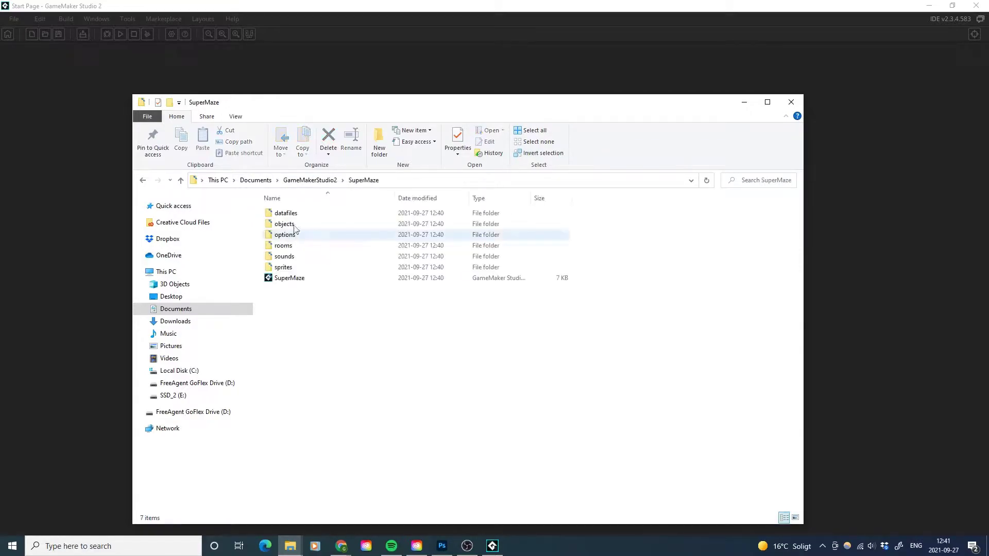
right_click(292, 326)
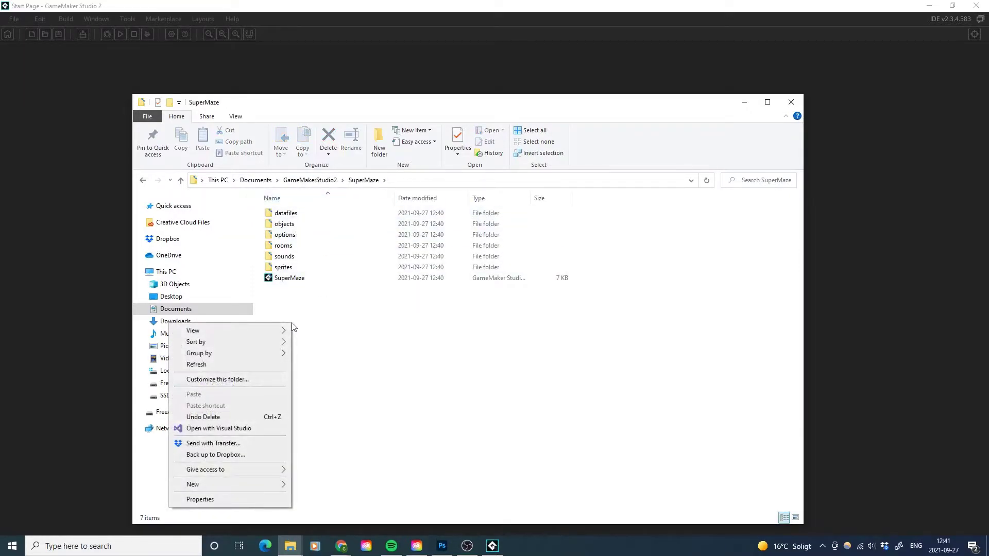
mouse_move(237, 484)
left_click(324, 390)
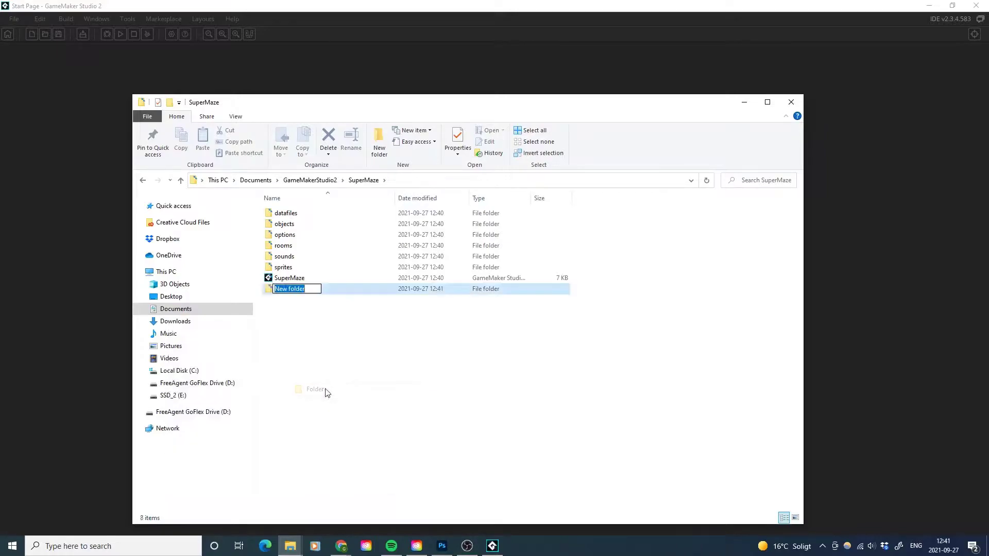
type("Arbets")
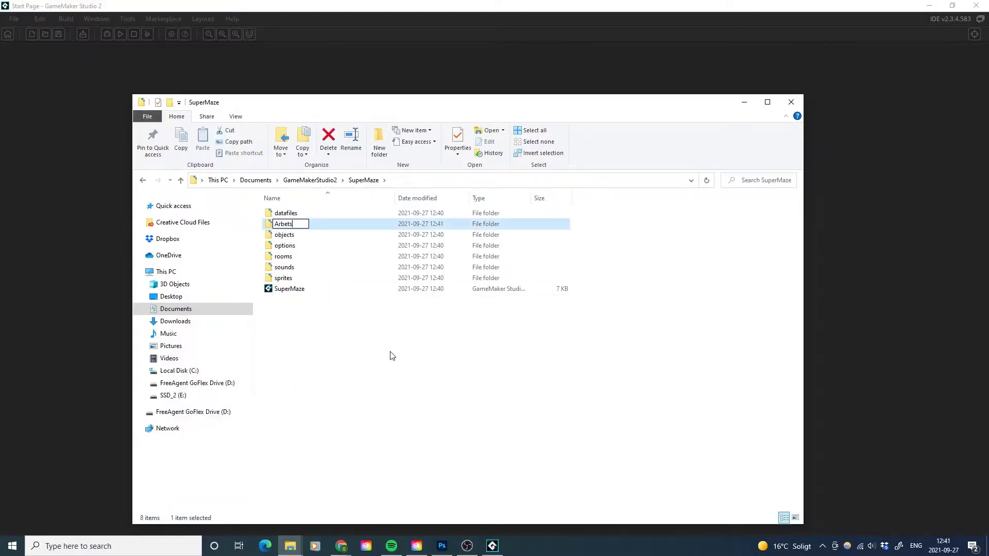
type("filer")
key("Return")
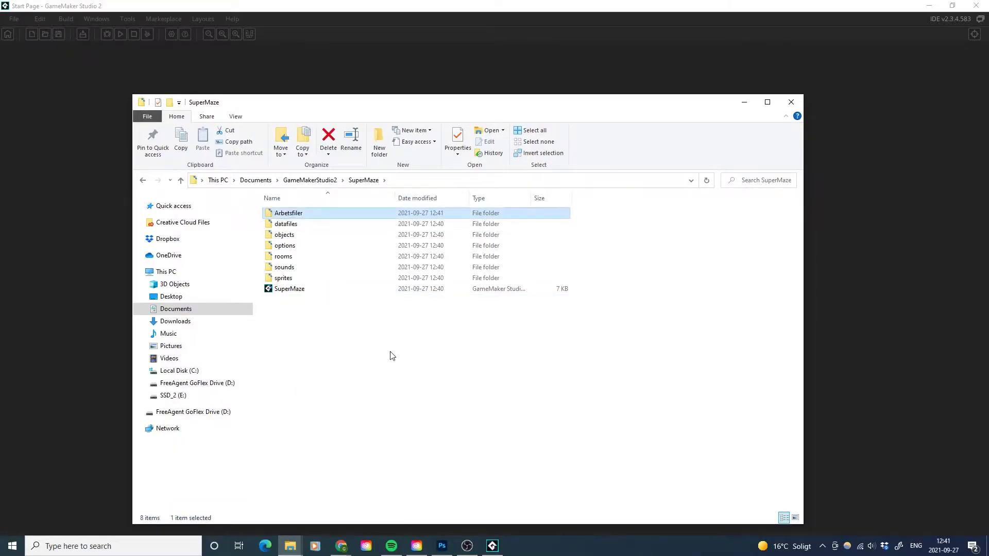
Step: Create a second folder named Assets beside Arbetsfiler and check both folders
right_click(310, 332)
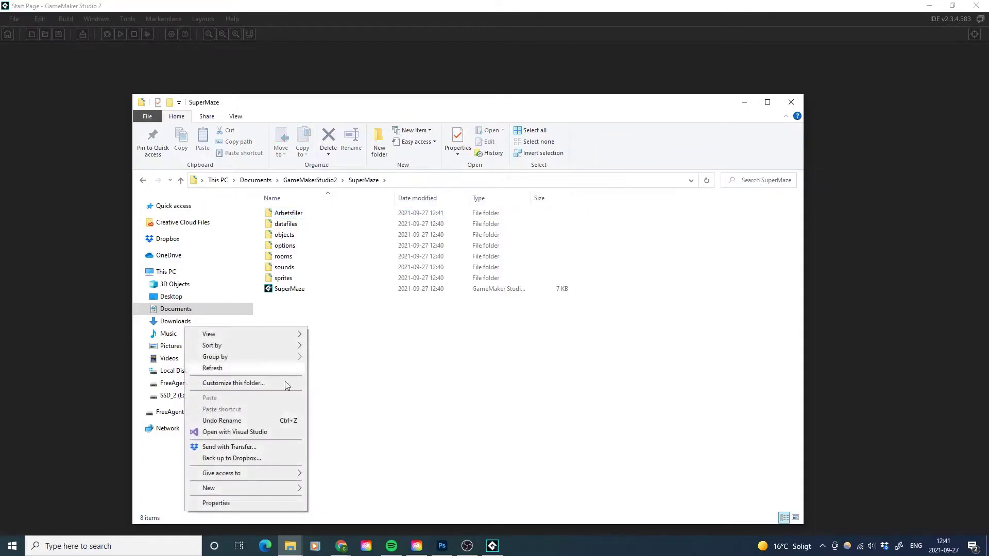
mouse_move(237, 488)
left_click(330, 392)
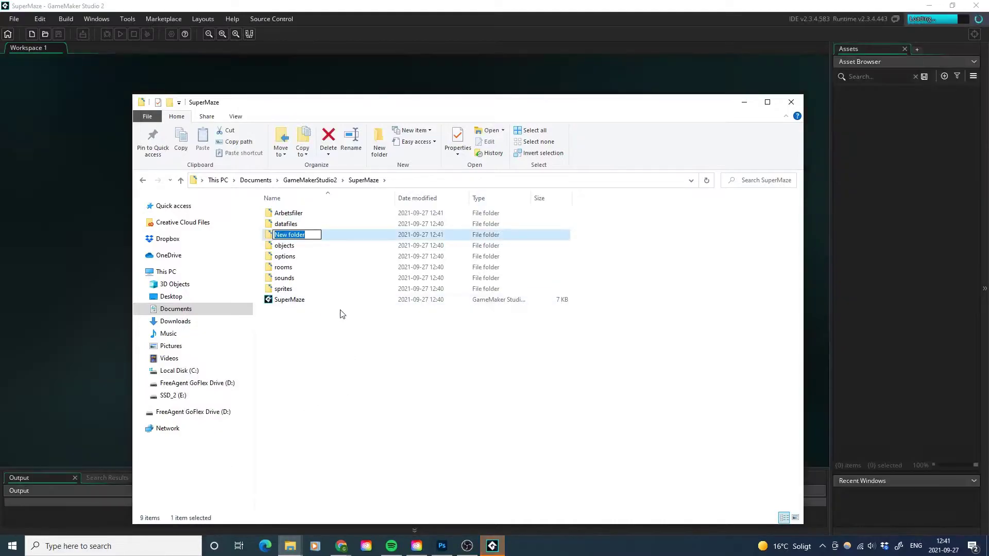
type("Assets")
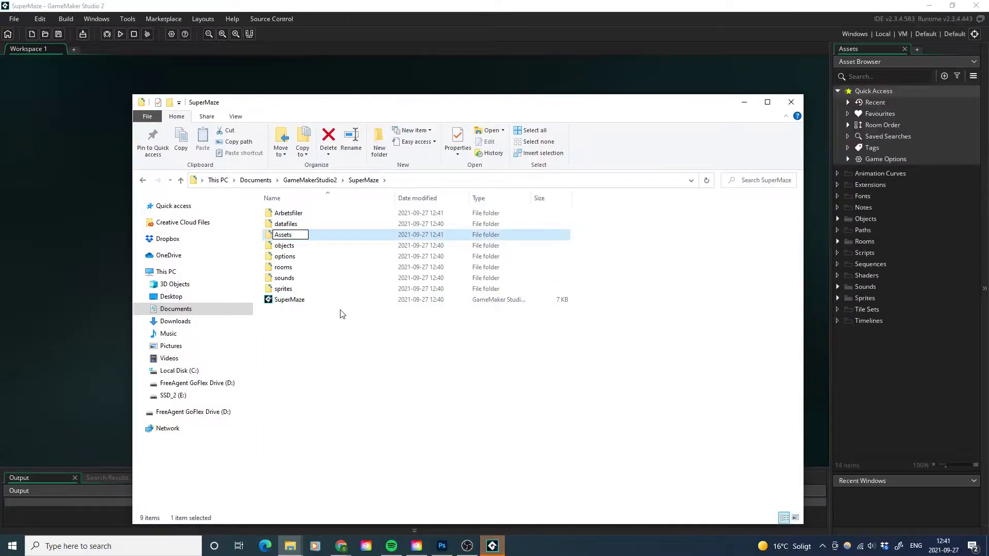
key("Return")
left_click(299, 212)
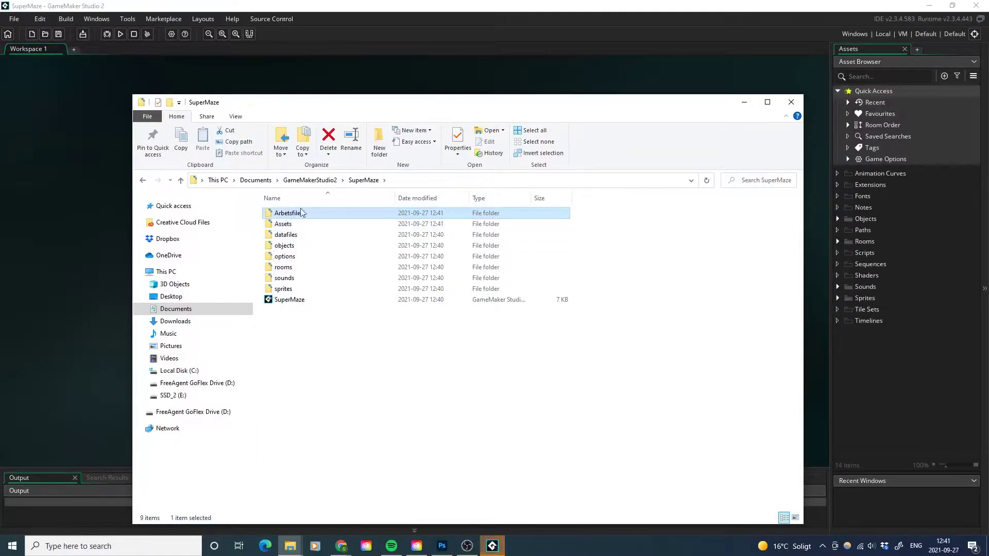
left_click(286, 223)
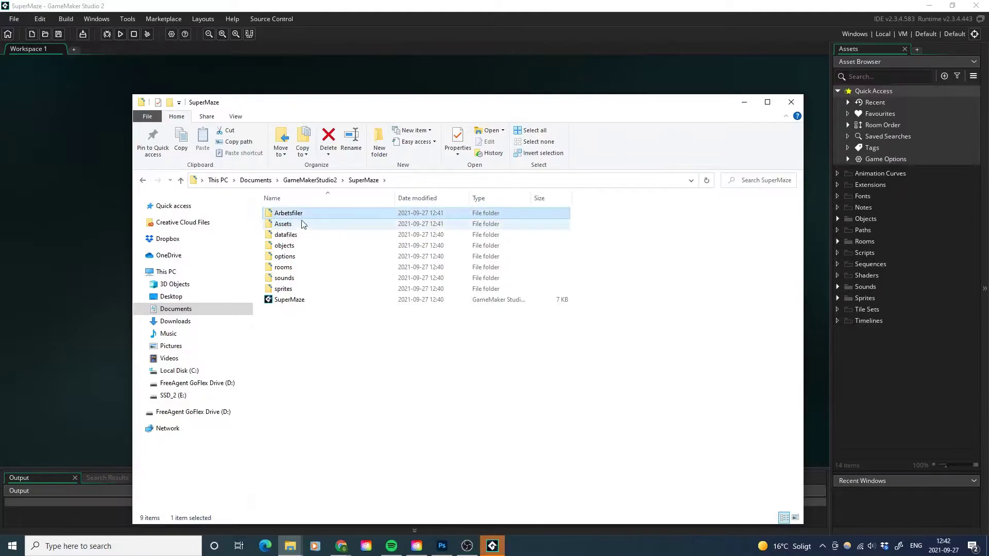
Step: Run SuperMaze, move the player right twice to collect two diamonds, then close the game
left_click(477, 11)
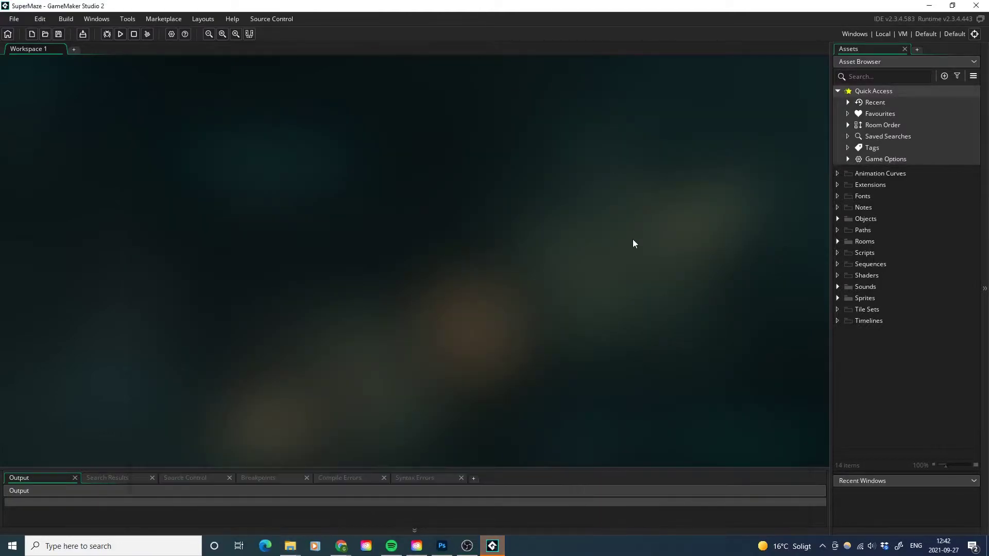
left_click(120, 35)
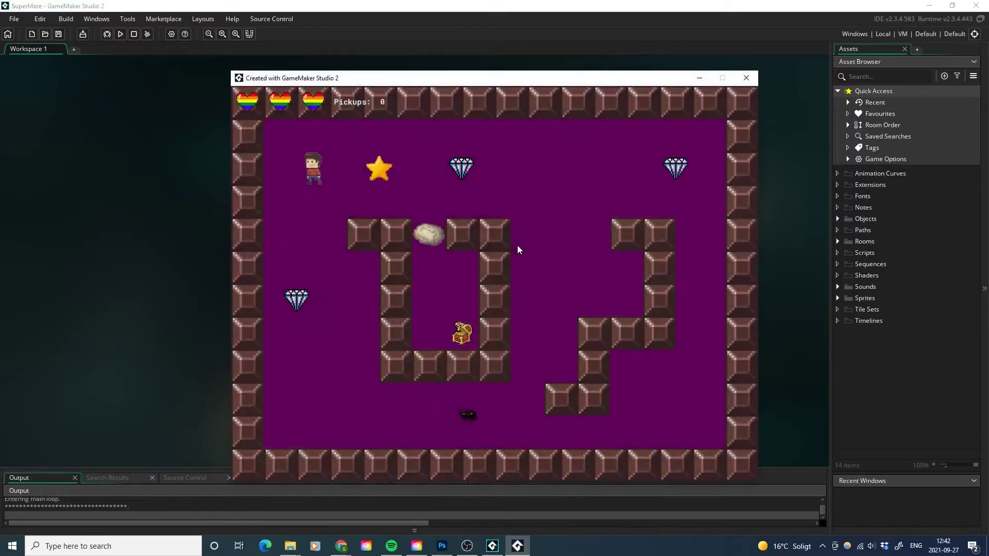
key("Right")
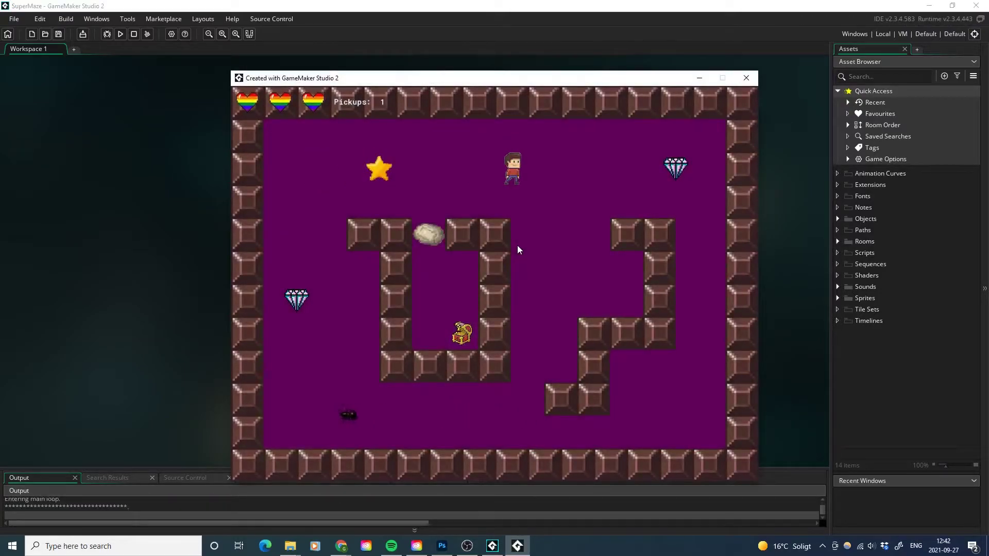
key("Right")
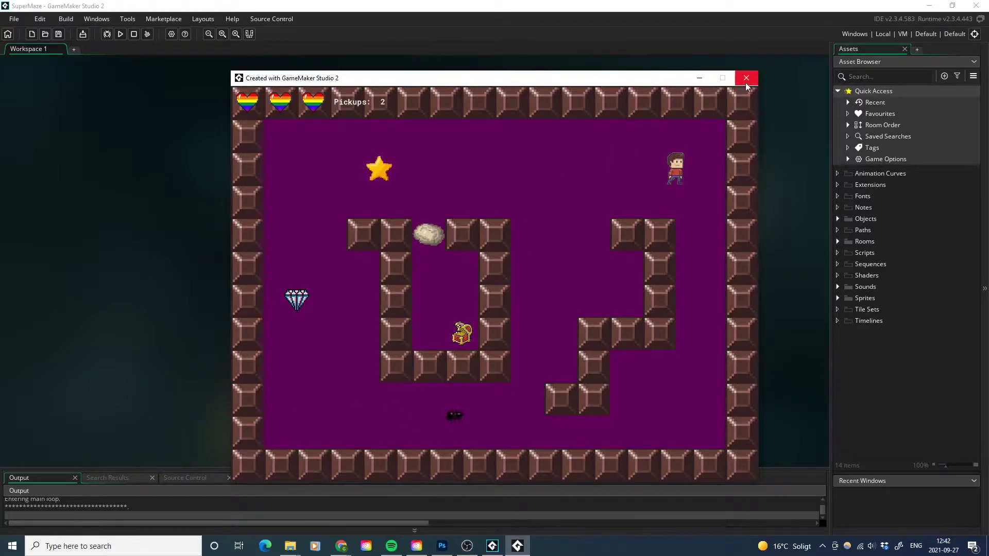
left_click(746, 83)
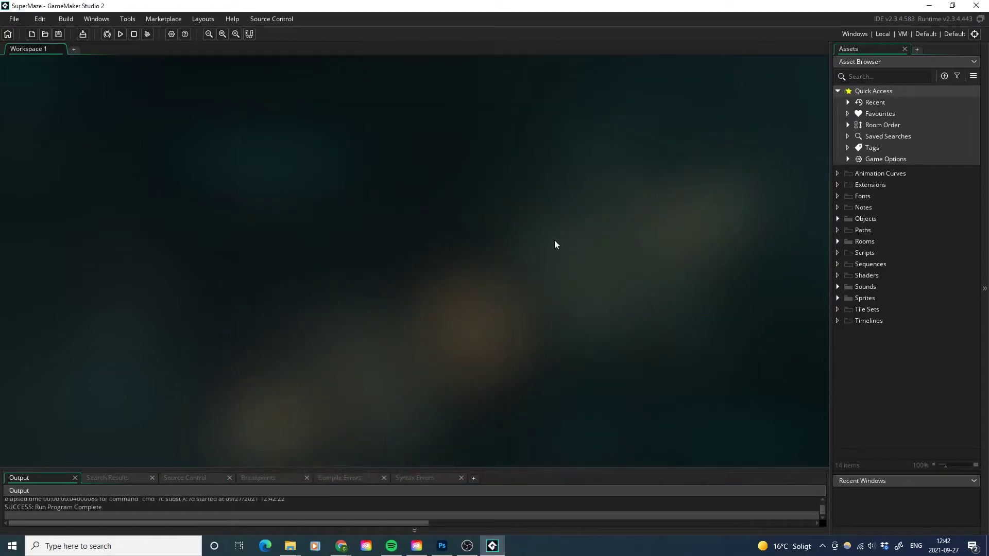
Step: View the sprPlayerLeft and sprEnemyRight_strip9 sprites in the Sprites folder
left_click(865, 299)
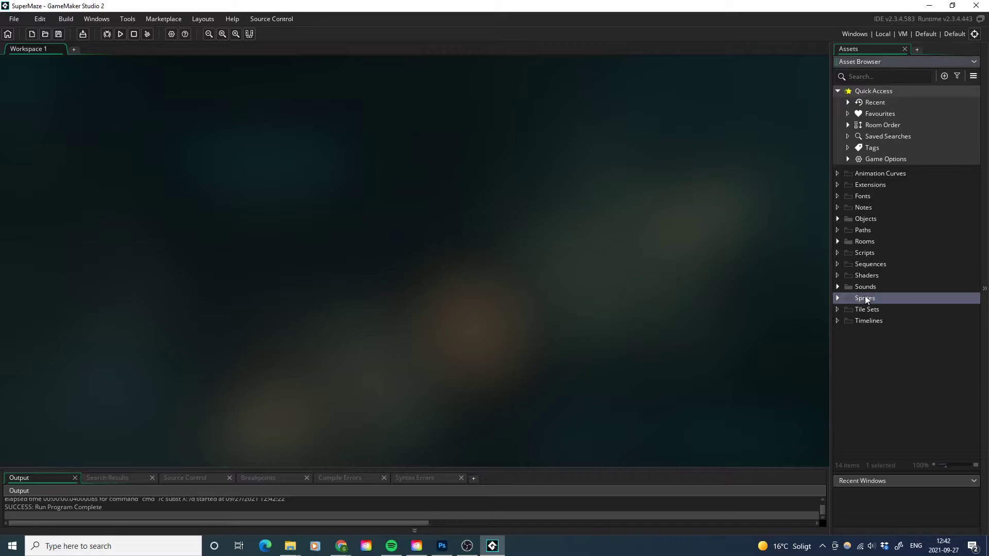
left_click(837, 298)
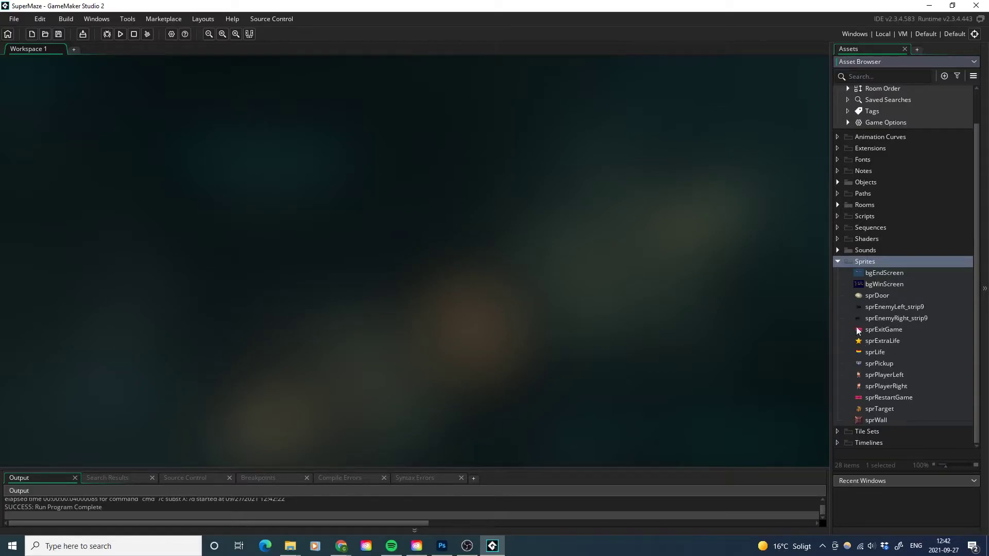
left_click(881, 376)
double_click(880, 376)
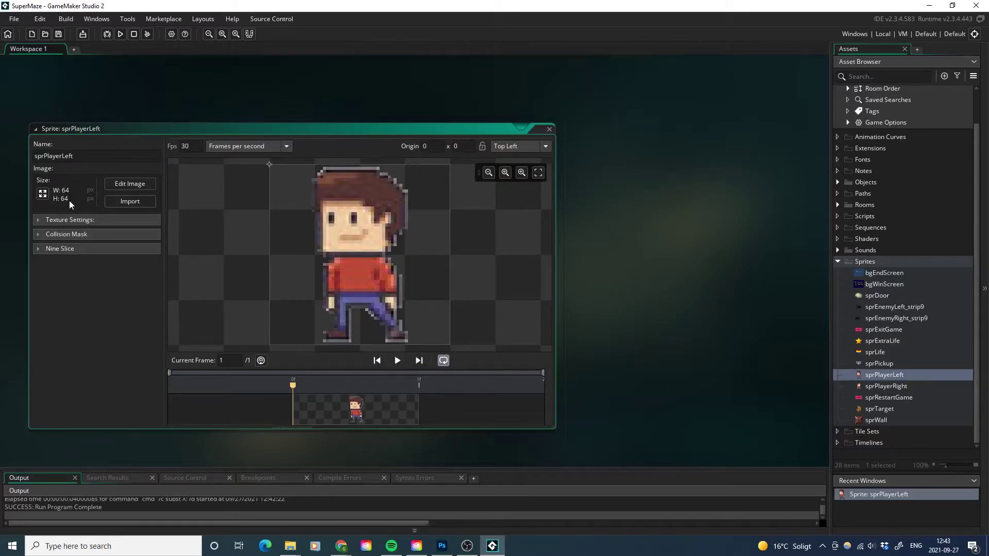
left_click(549, 129)
left_click(886, 316)
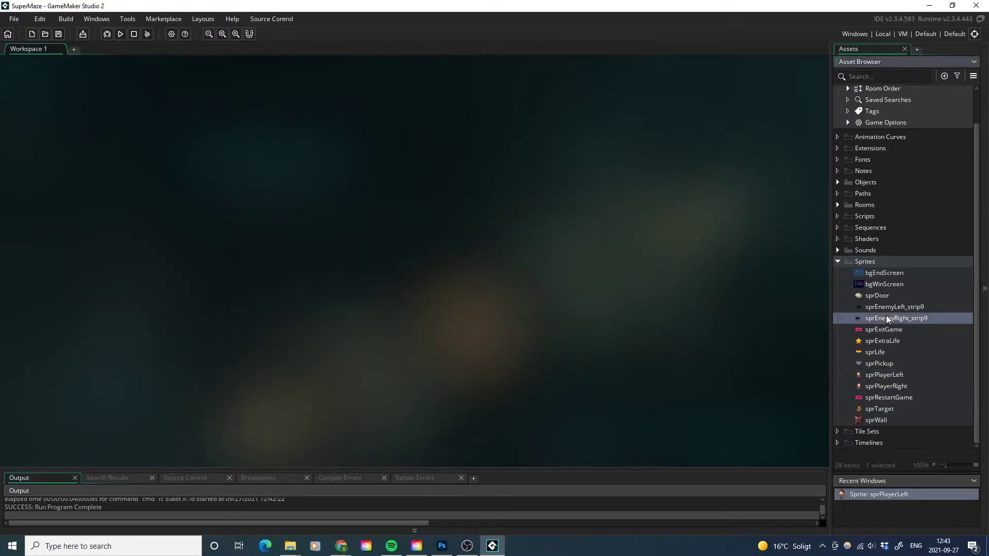
double_click(886, 318)
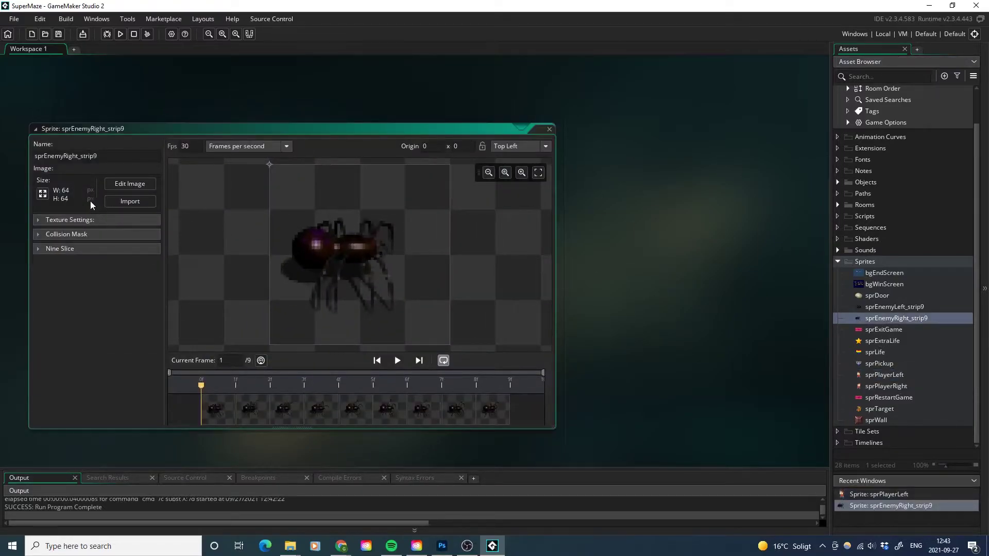
left_click(549, 129)
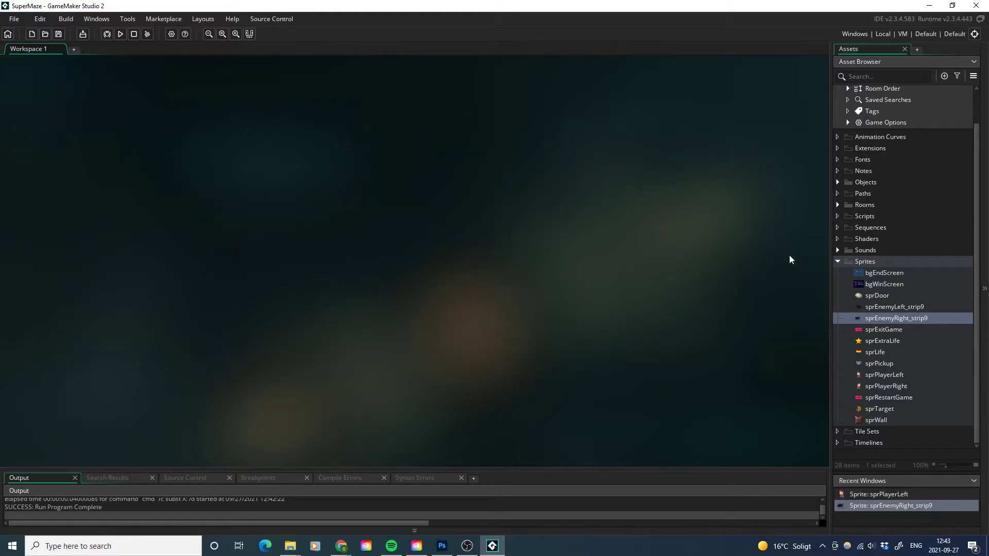
Step: Open room rm_1 to check its 1024 × 768 size, then go to Photoshop
left_click(837, 205)
left_click(870, 217)
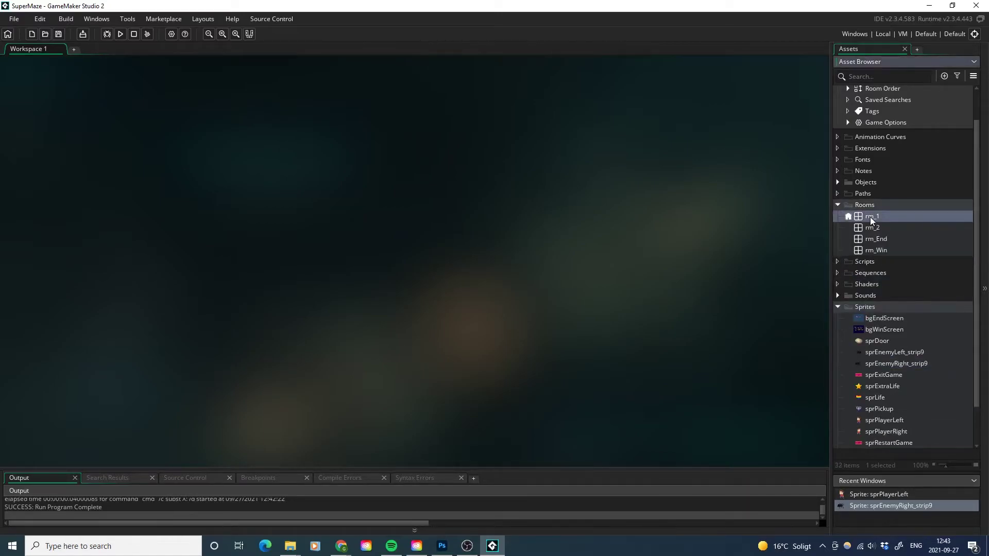
double_click(870, 217)
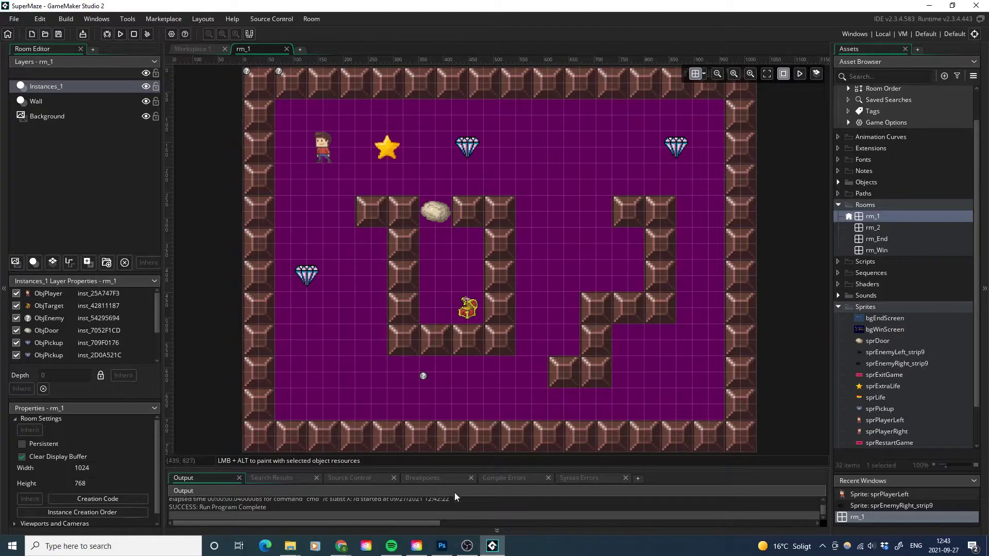
left_click(442, 546)
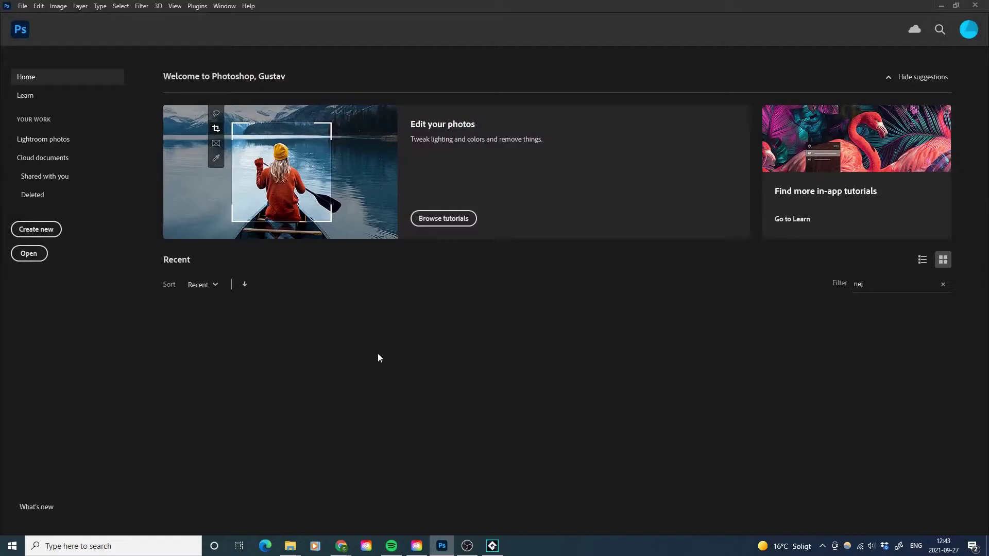
Step: Create Untitled-1, a white 1024 × 768 pixel document, keeping pixels as the unit
left_click(36, 230)
left_click(497, 162)
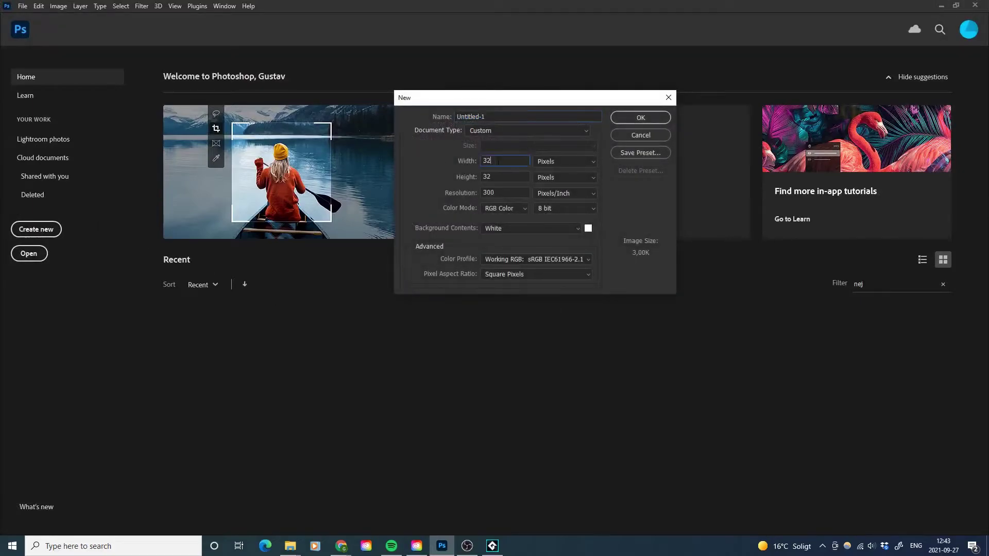
double_click(497, 161)
type("1024")
left_click(505, 177)
type("768")
left_click(568, 162)
left_click(568, 166)
left_click(637, 116)
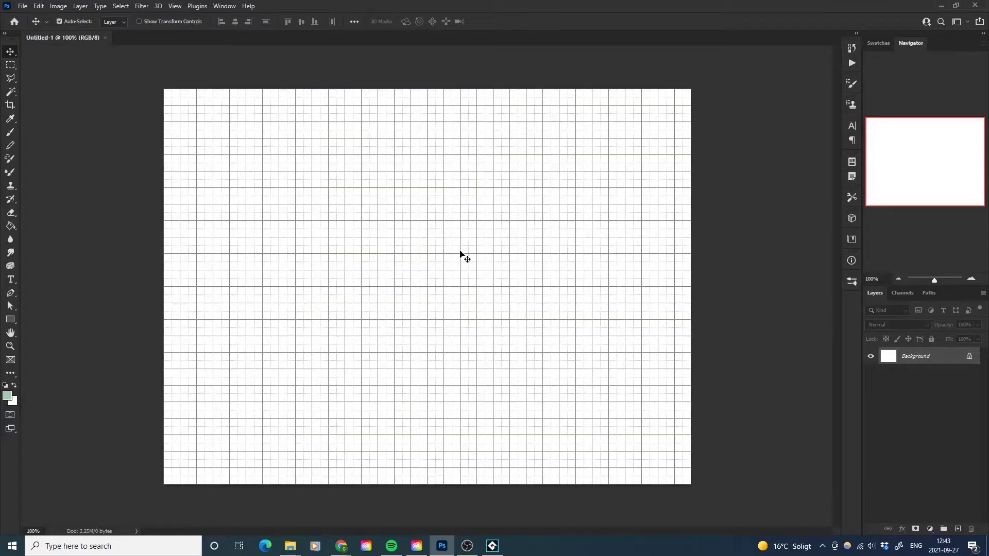
scroll(438, 242, "down", 2, "alt")
scroll(441, 249, "up", 1, "alt")
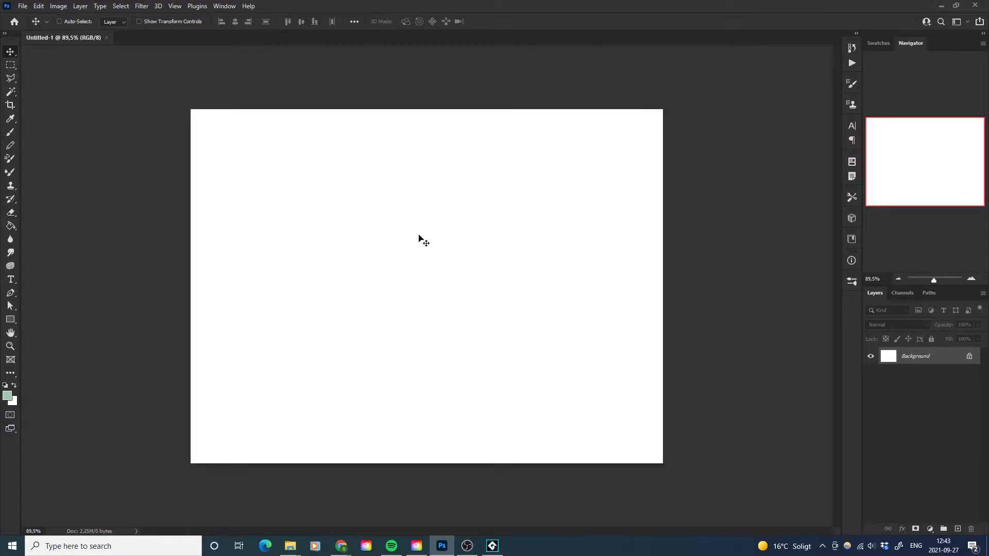
Step: Save the document as BgGame.psd in the SuperMaze\Arbetsfiler folder
left_click(23, 7)
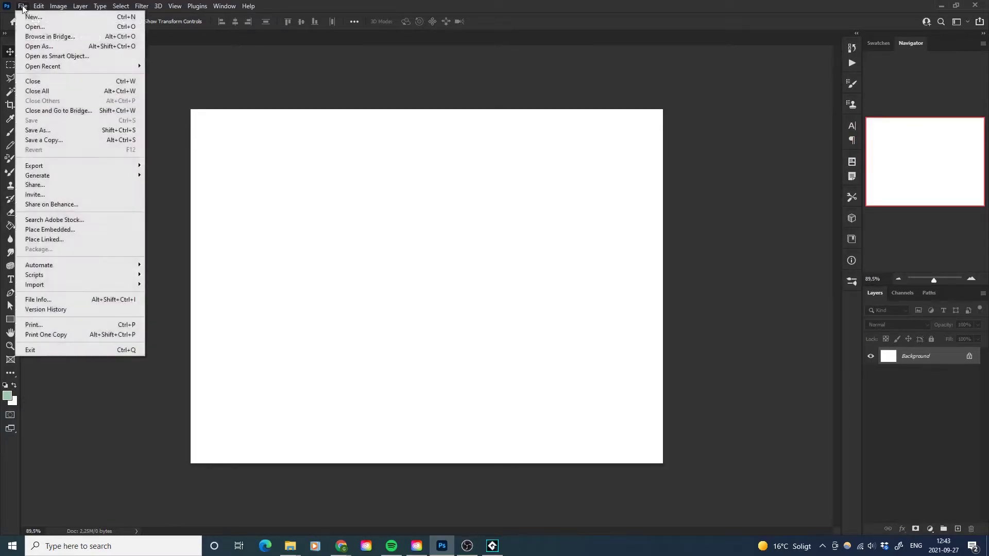
left_click(61, 131)
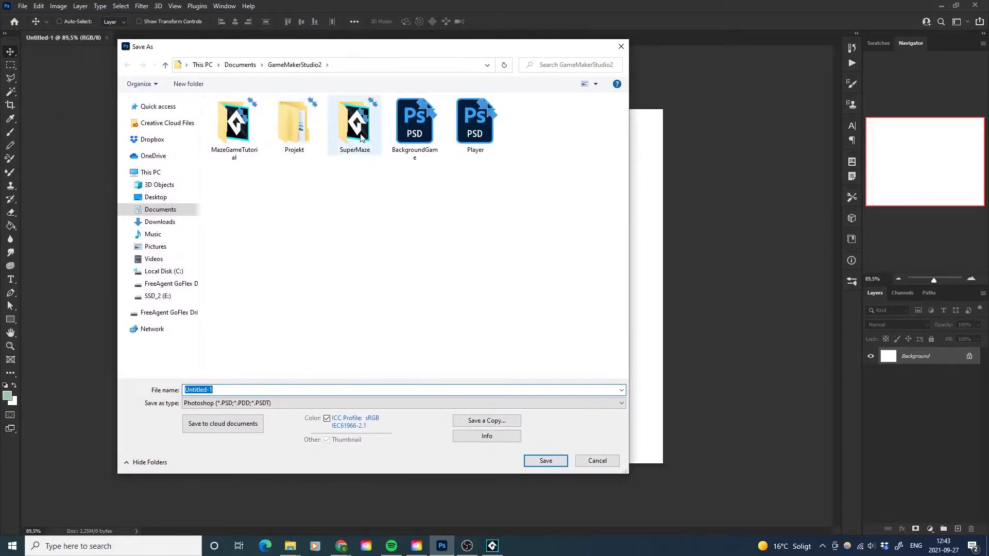
double_click(355, 127)
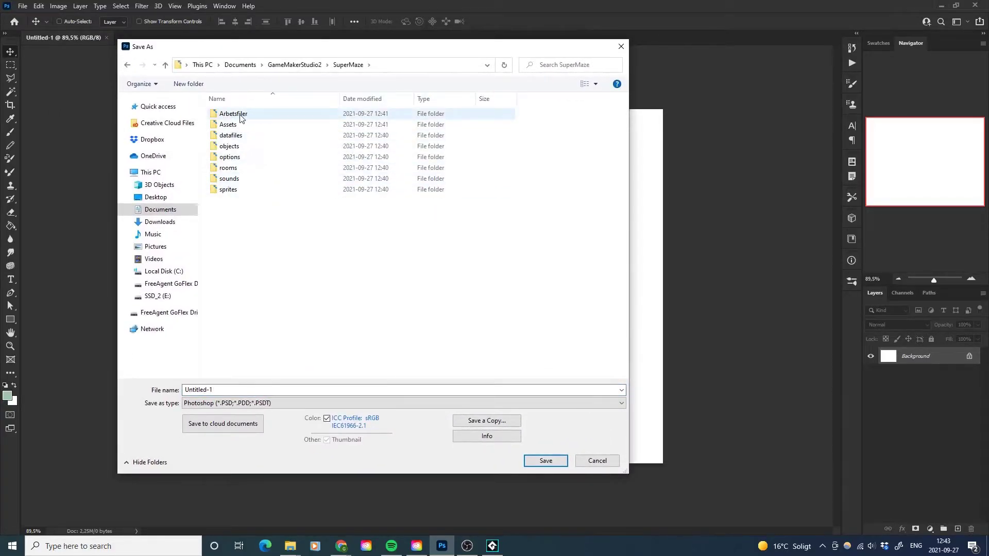
double_click(247, 117)
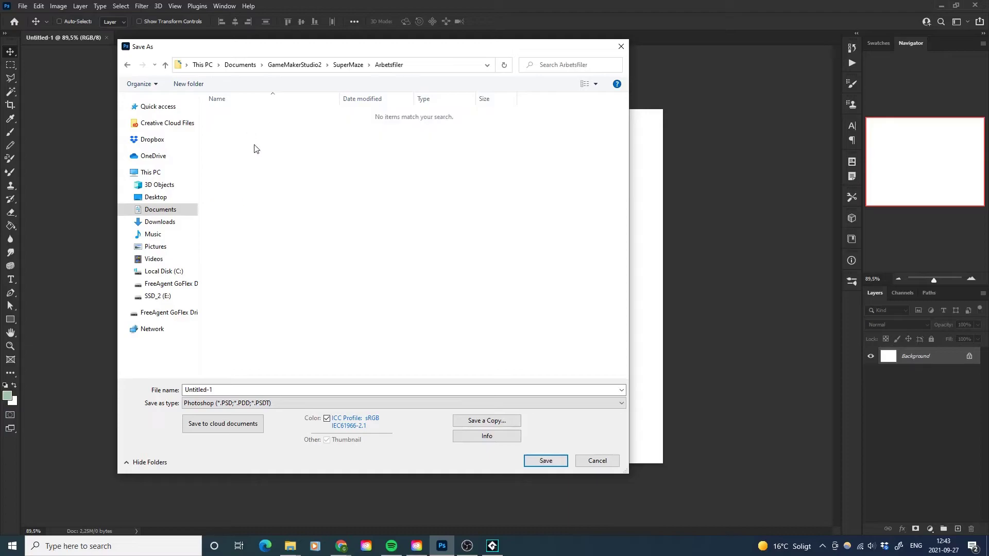
left_click(234, 390)
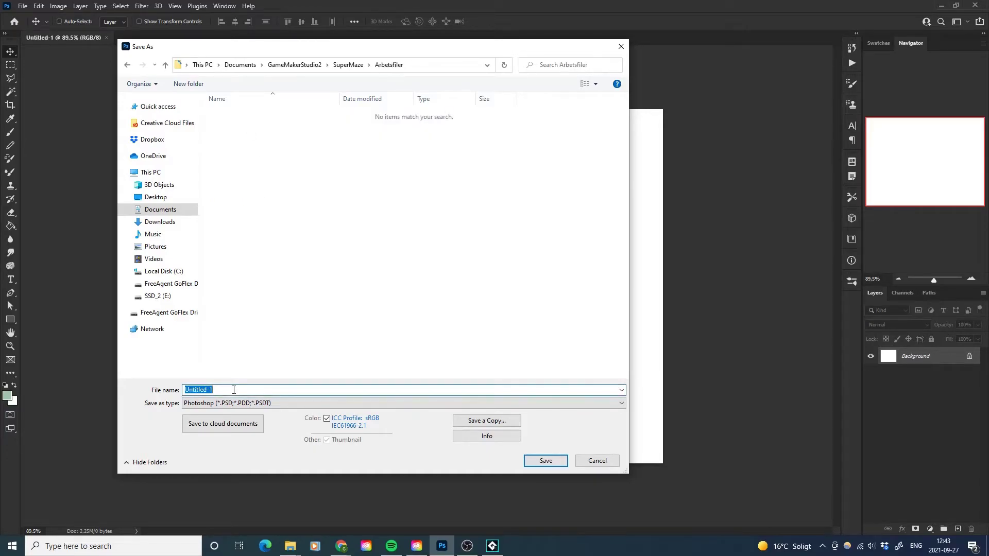
type("BgGame")
left_click(538, 462)
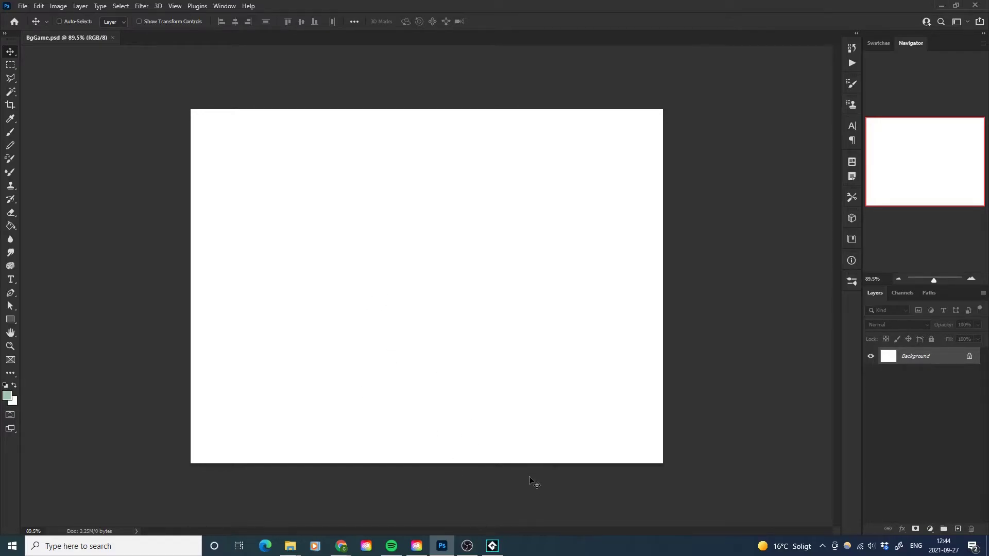
Step: Open sprPlayerLeft in GameMaker to confirm its 64 × 64 size, then return to Photoshop
left_click(494, 547)
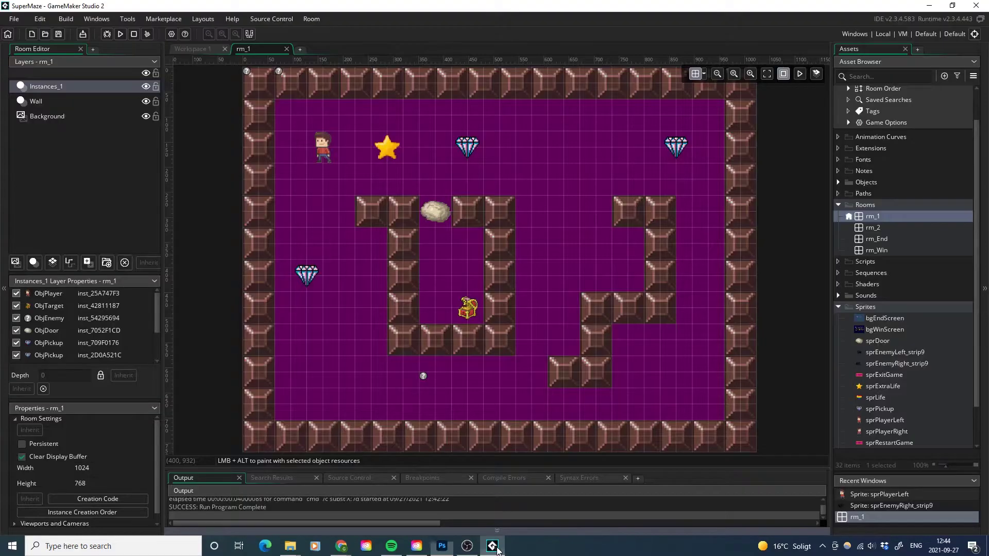
scroll(897, 391, "down", 1)
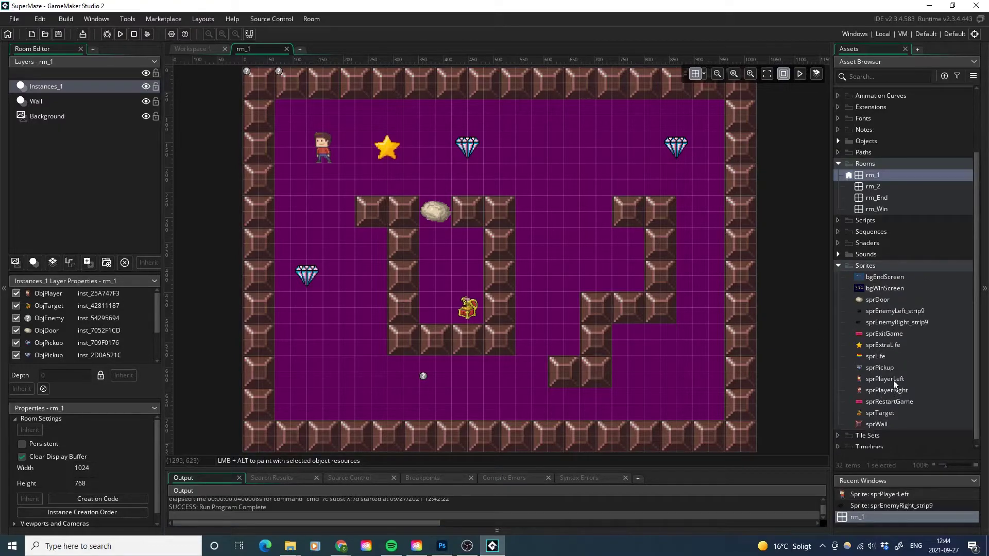
double_click(887, 379)
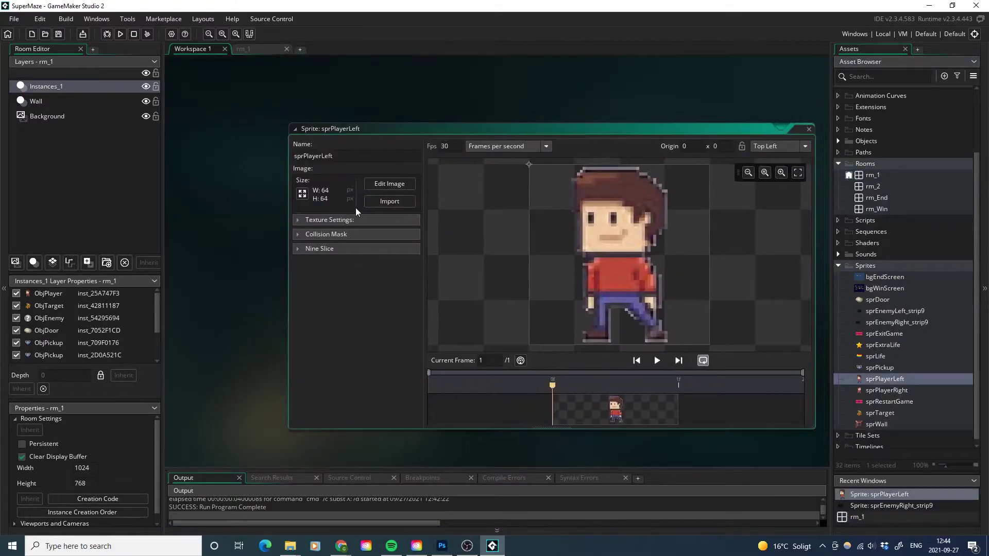
left_click(442, 545)
left_click(23, 6)
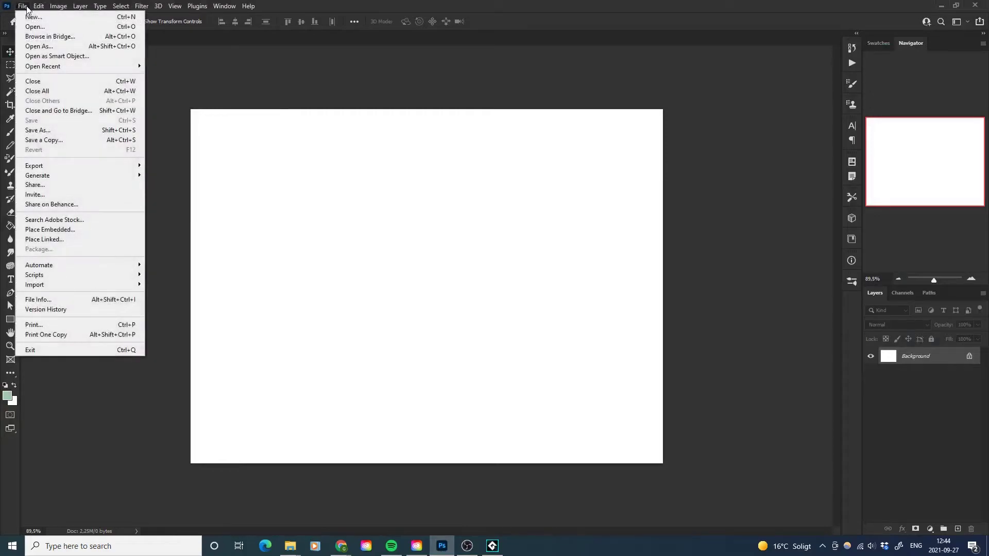
left_click(25, 8)
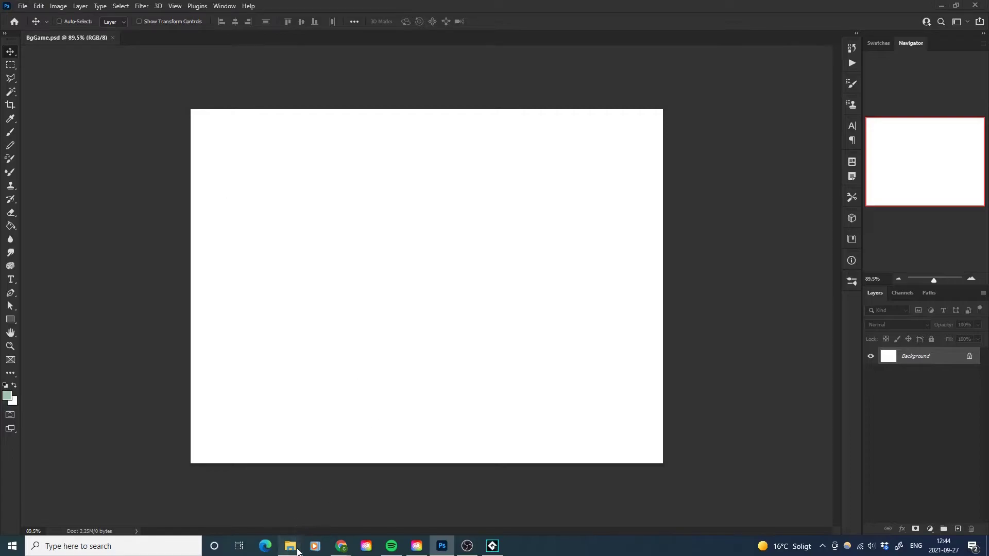
Step: Move the BackgroundGame and Player PSD files into the SuperMaze folder
mouse_move(297, 550)
left_click(323, 514)
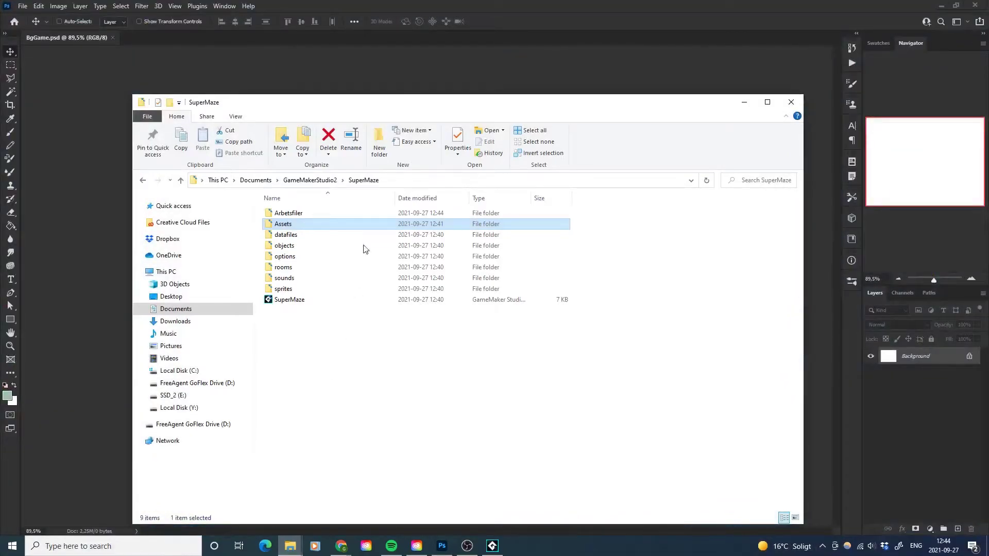
left_click(319, 181)
left_click(312, 234)
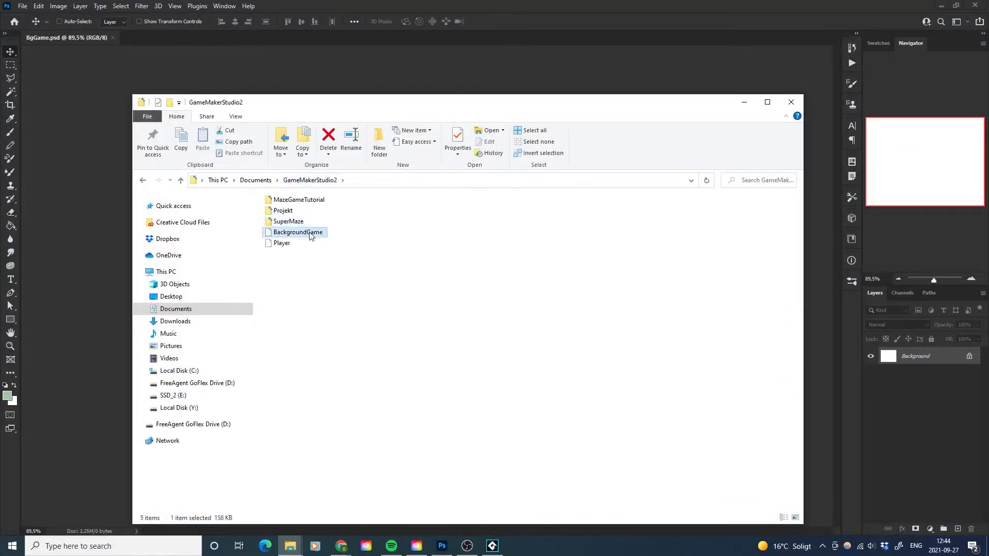
left_click(290, 246, "ctrl")
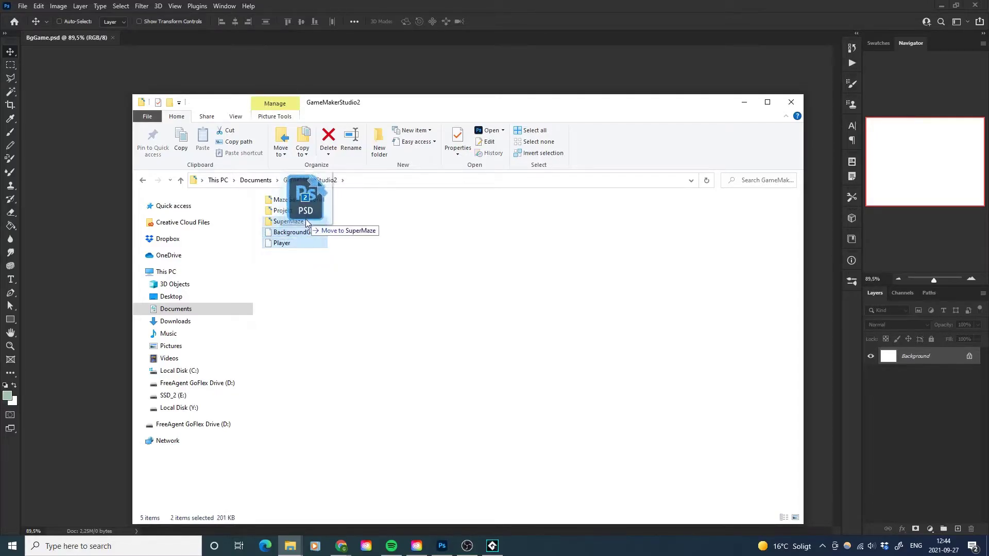
left_click_drag(292, 236, 304, 220)
double_click(296, 221)
Step: Move both PSD files into Arbetsfiler, then close BgGame in Photoshop
left_click(299, 299)
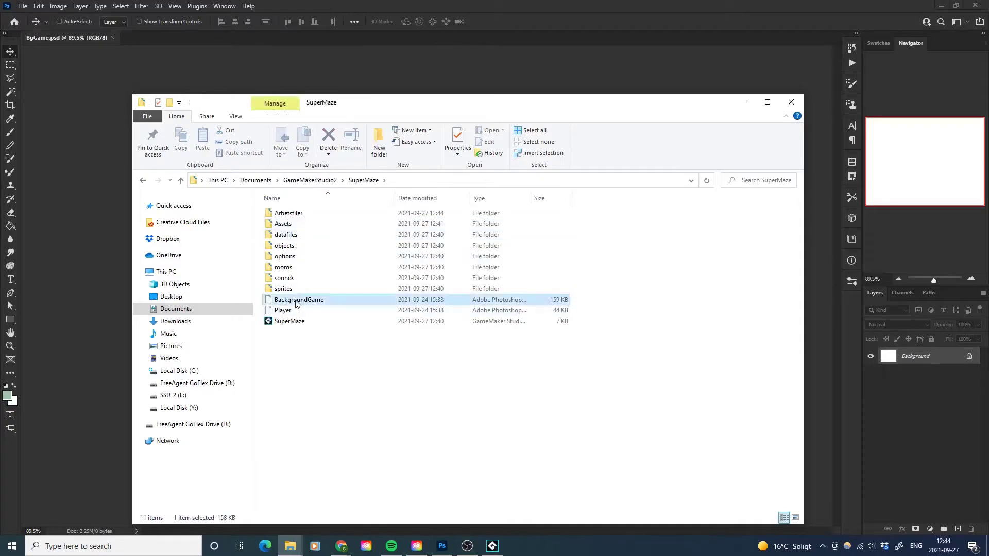
left_click(282, 310, "ctrl")
left_click_drag(295, 307, 296, 216)
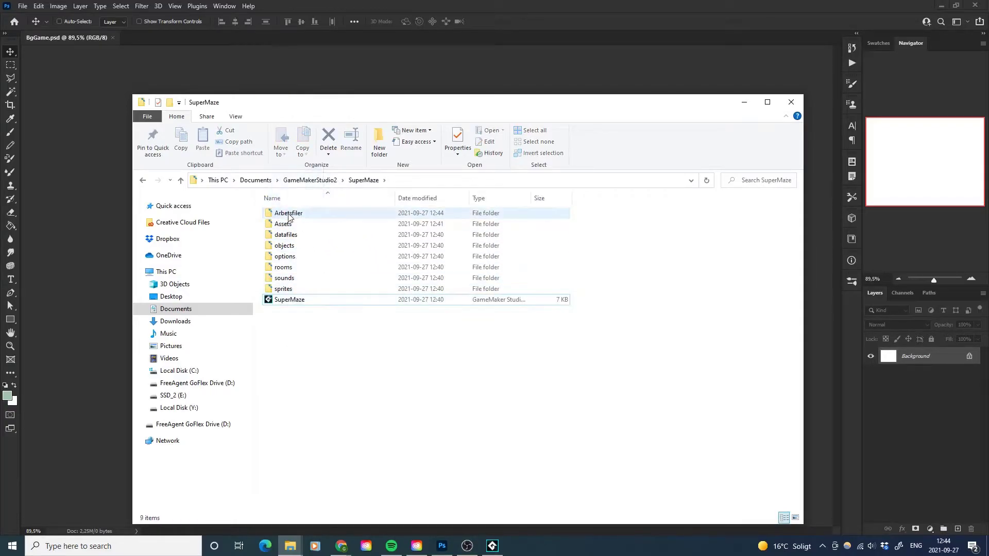
double_click(289, 213)
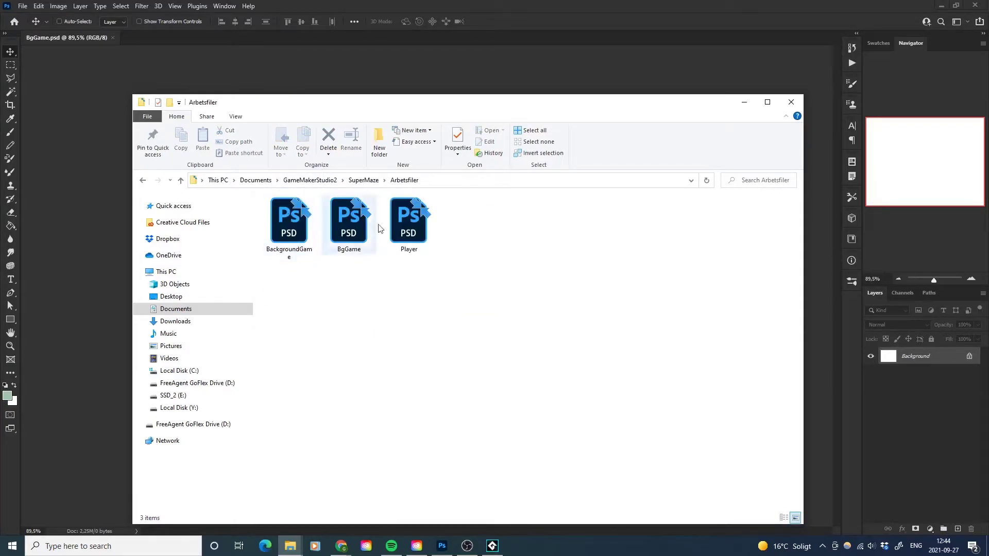
left_click(113, 38)
Step: Delete the unused BgGame.psd file from the Arbetsfiler folder
mouse_move(290, 546)
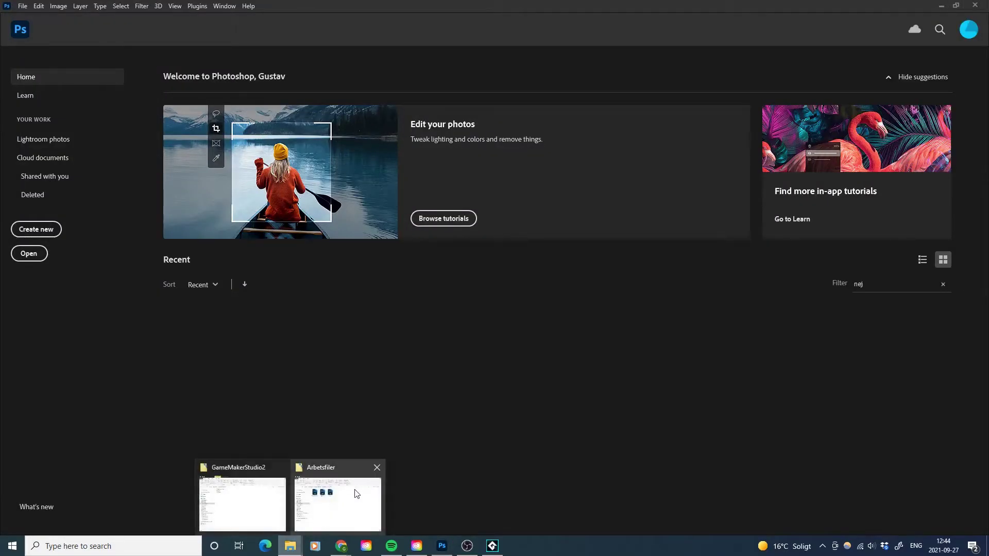
left_click(356, 497)
left_click(334, 252)
key("Delete")
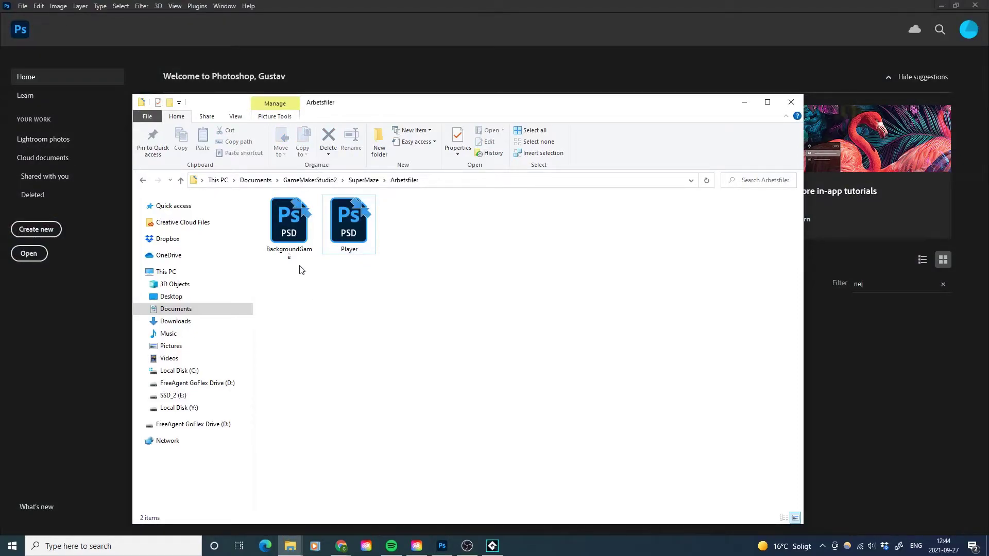
Step: Open BackgroundGame.psd in Photoshop with the grid hidden, then open Player.psd too
double_click(285, 218)
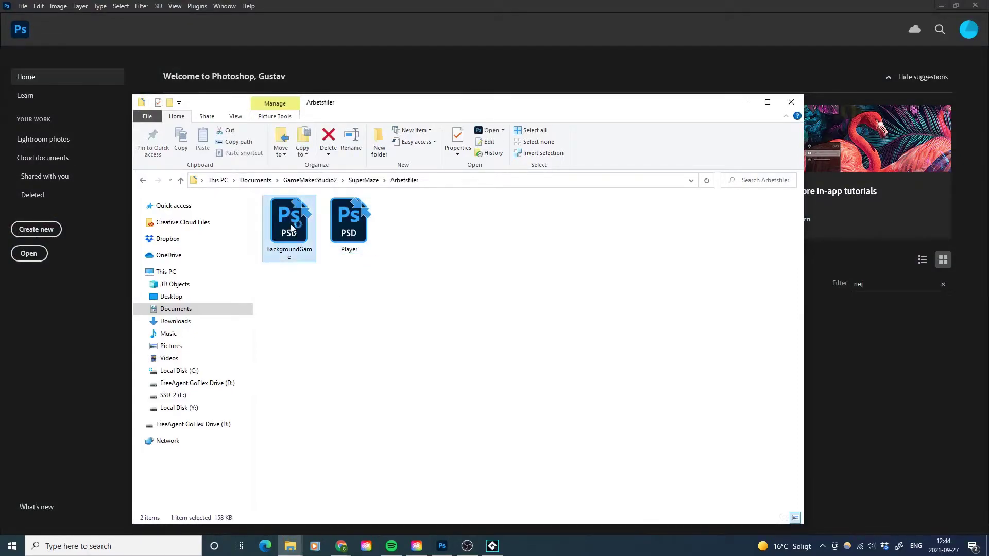
key("ctrl+apostrophe")
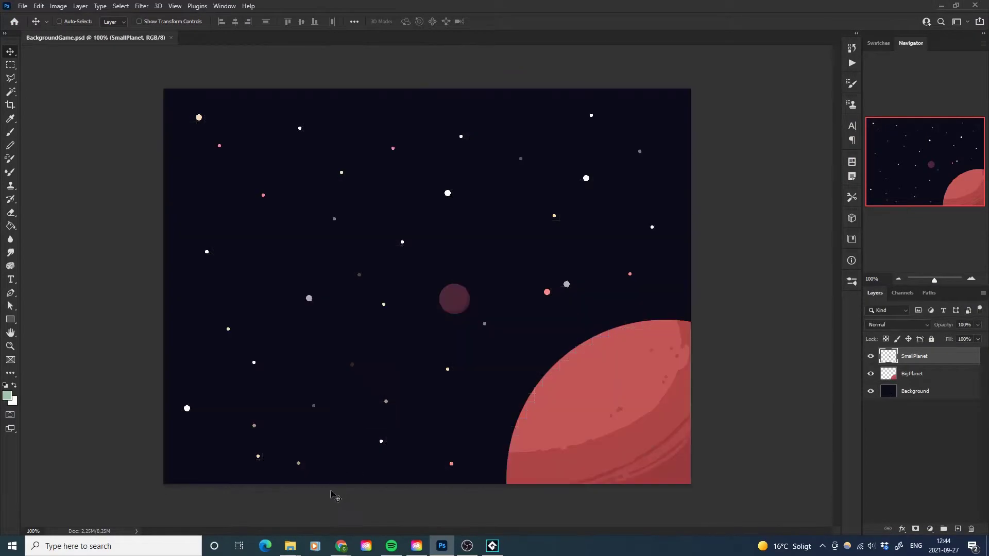
mouse_move(290, 546)
left_click(342, 502)
double_click(349, 225)
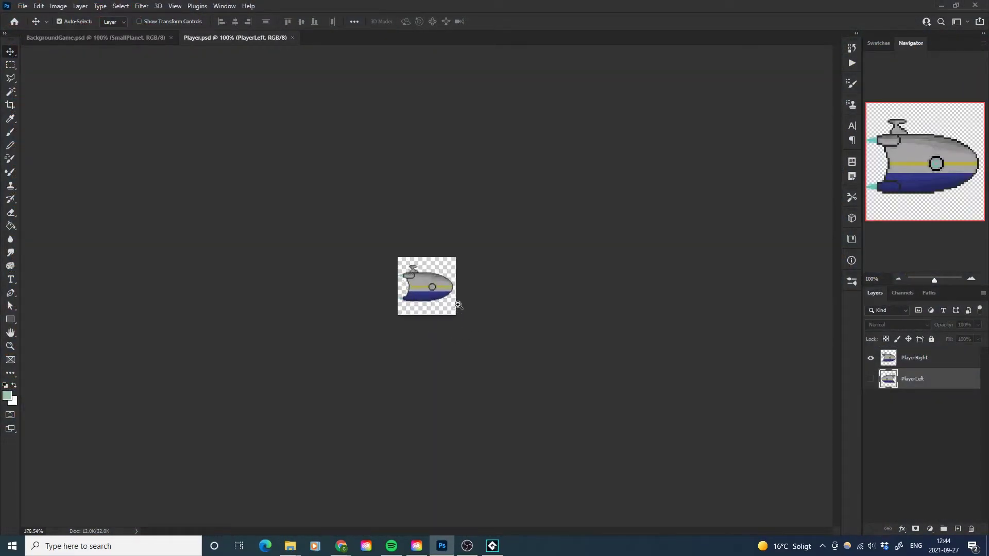
Step: Toggle the PlayerRight and PlayerLeft layers in Player.psd to compare both submarine directions, ending on BackgroundGame.psd
left_click(458, 305)
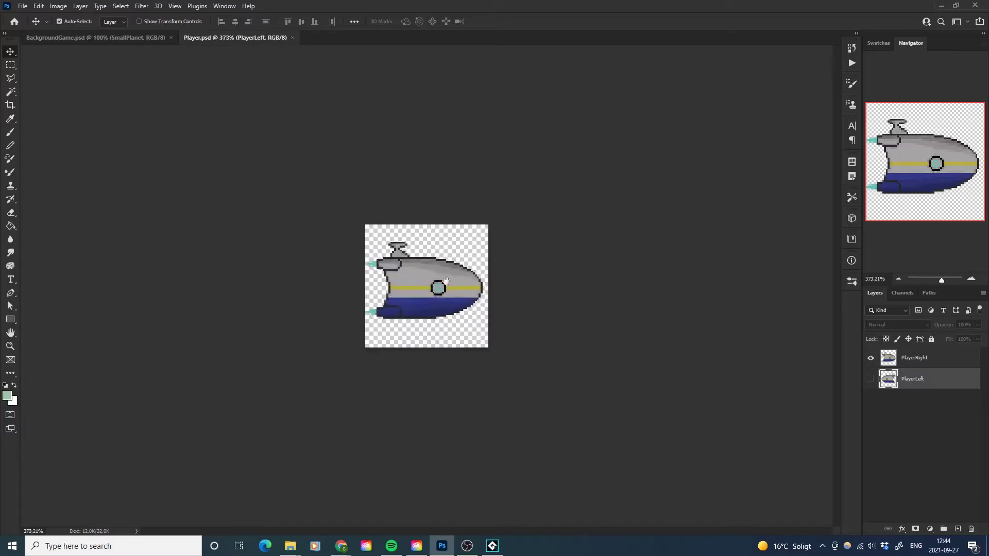
left_click(122, 41)
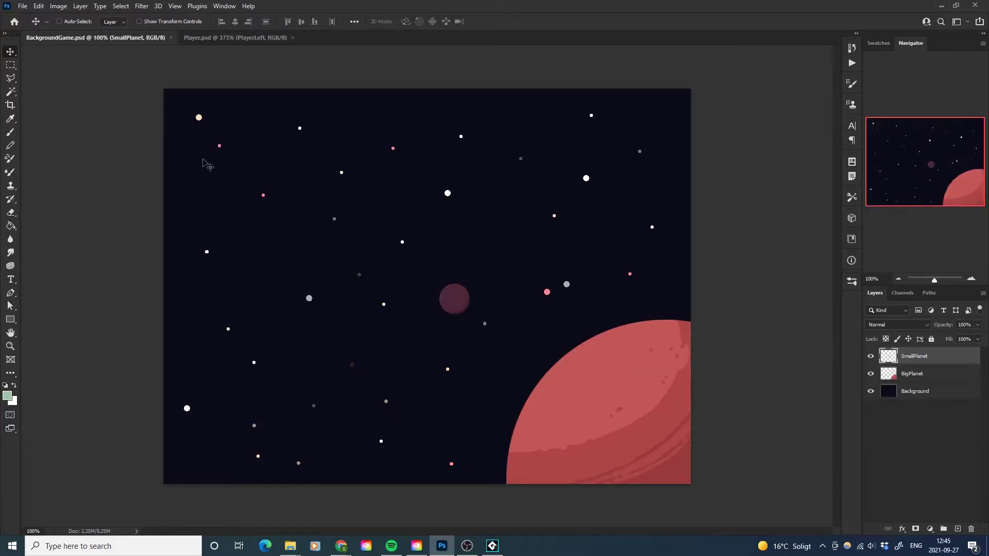
left_click(215, 41)
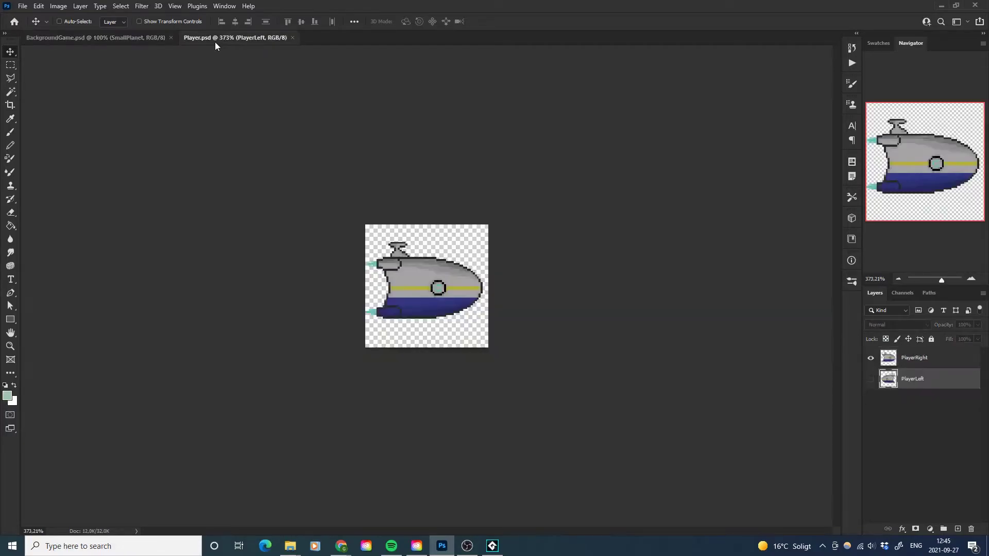
scroll(574, 338, "up", 3, "alt")
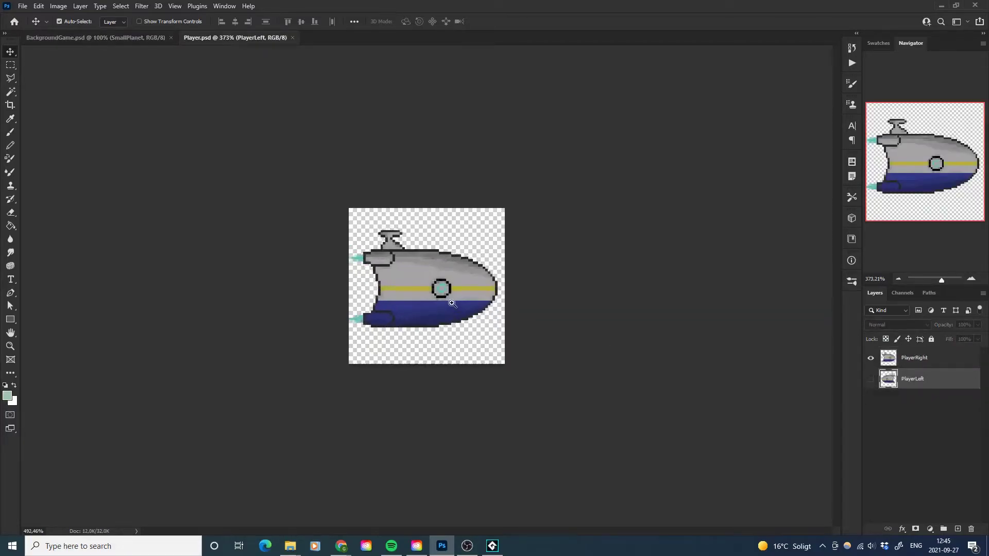
left_click(870, 358)
left_click(870, 379)
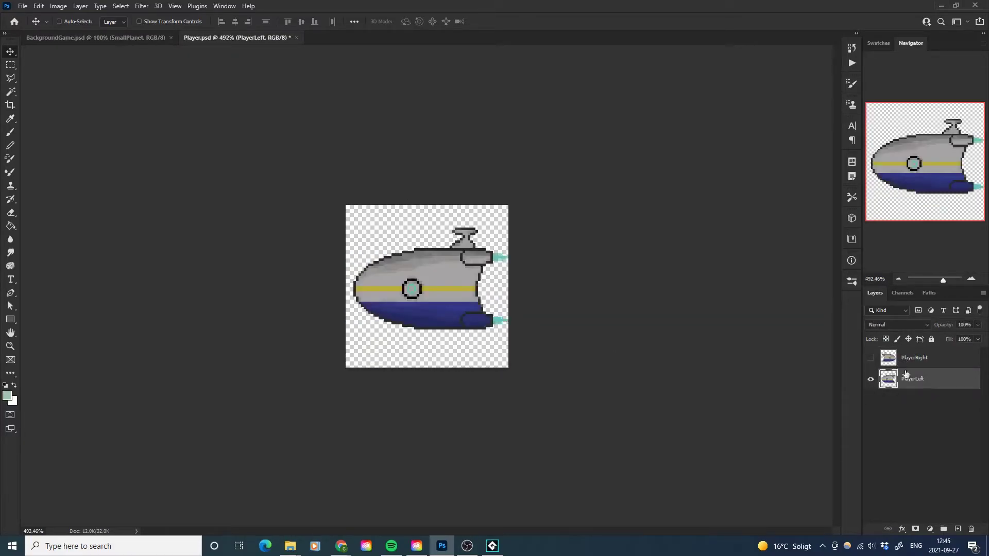
left_click(871, 358, "alt")
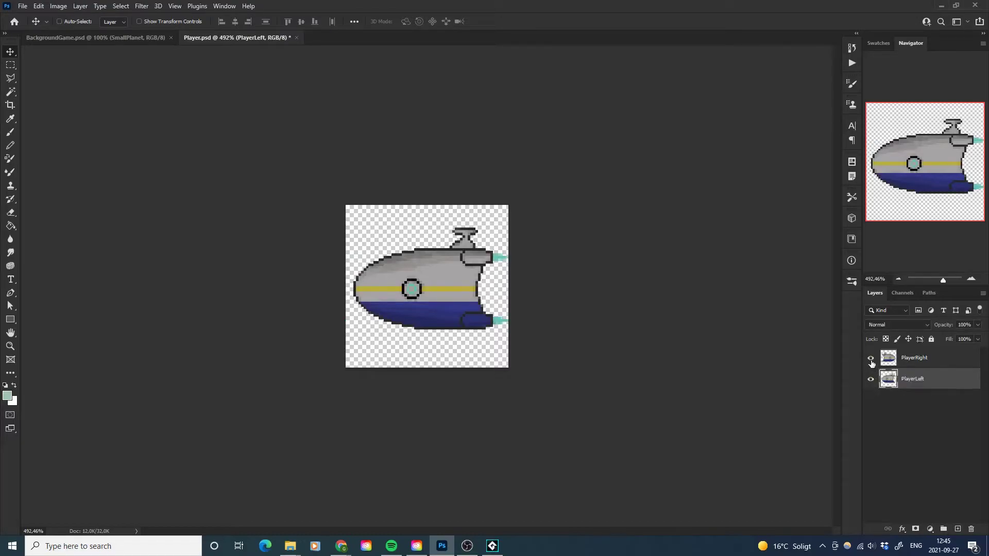
left_click(125, 38)
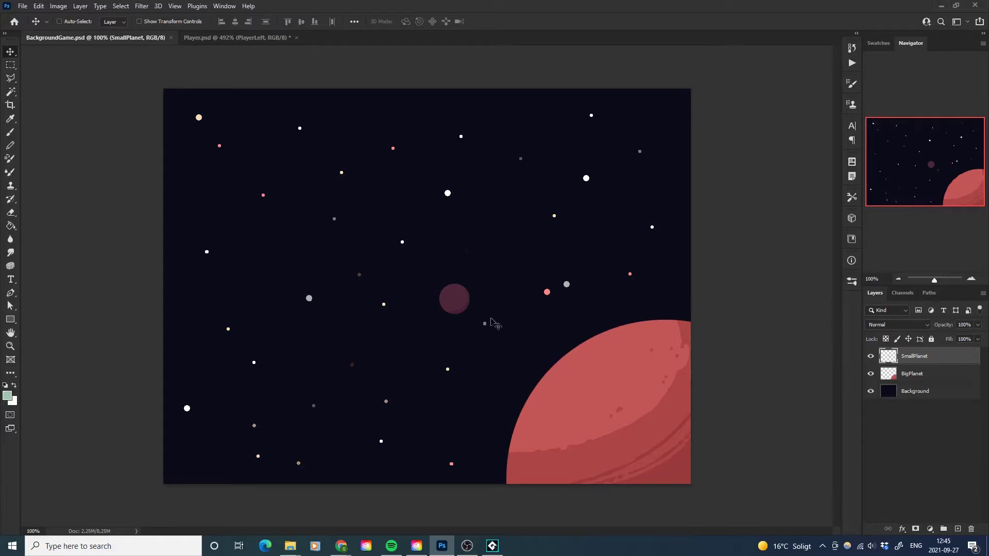
Step: Start a Save a Copy of the background with PNG as the file format
left_click(23, 6)
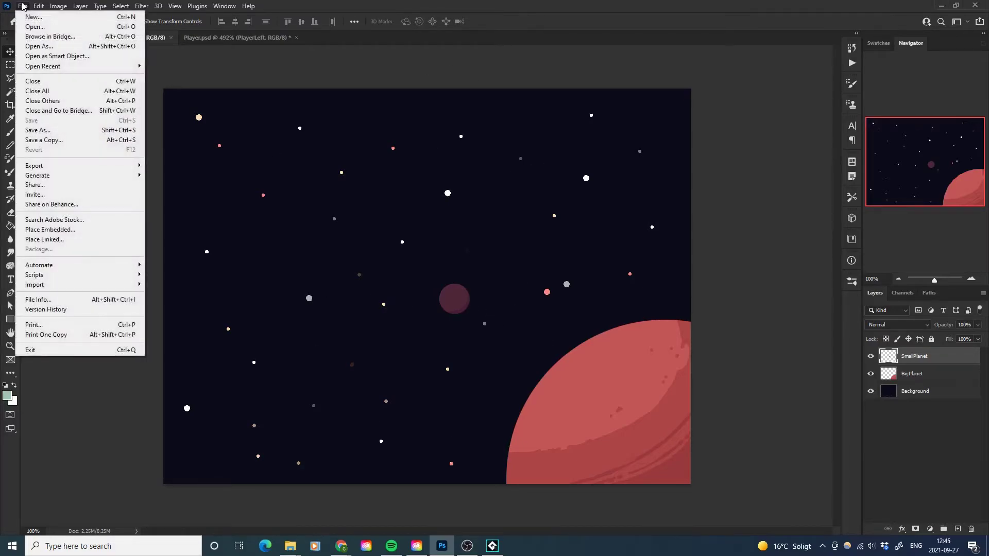
left_click(61, 129)
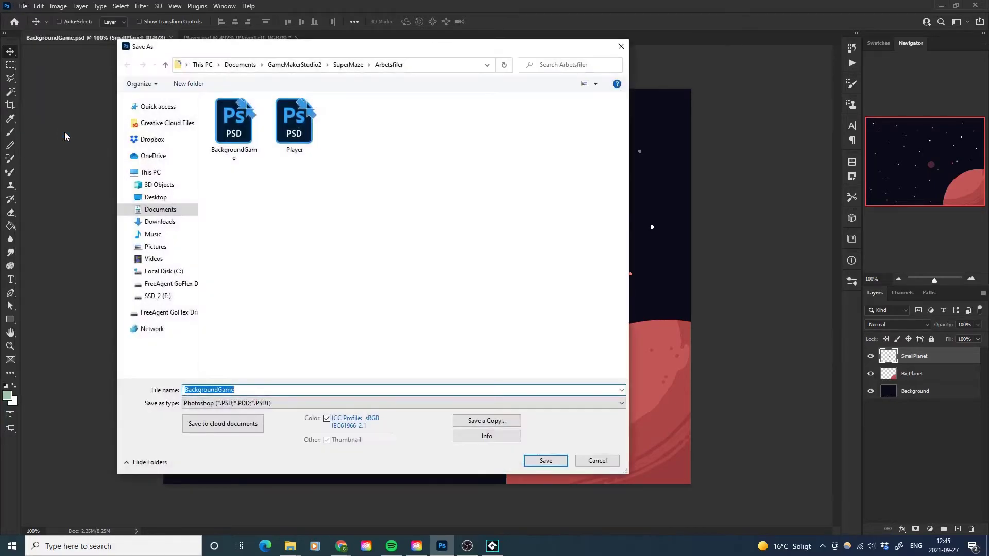
left_click(343, 404)
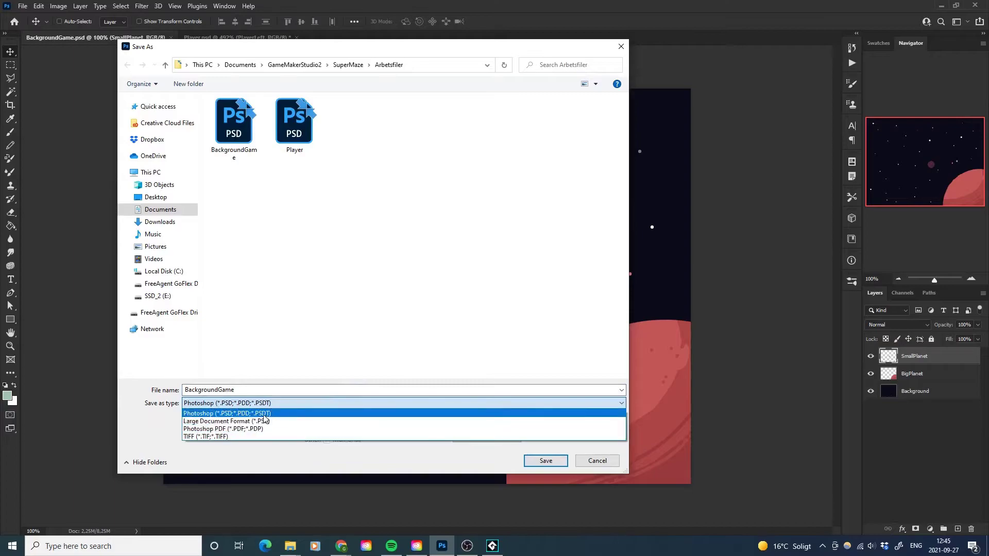
left_click(275, 462)
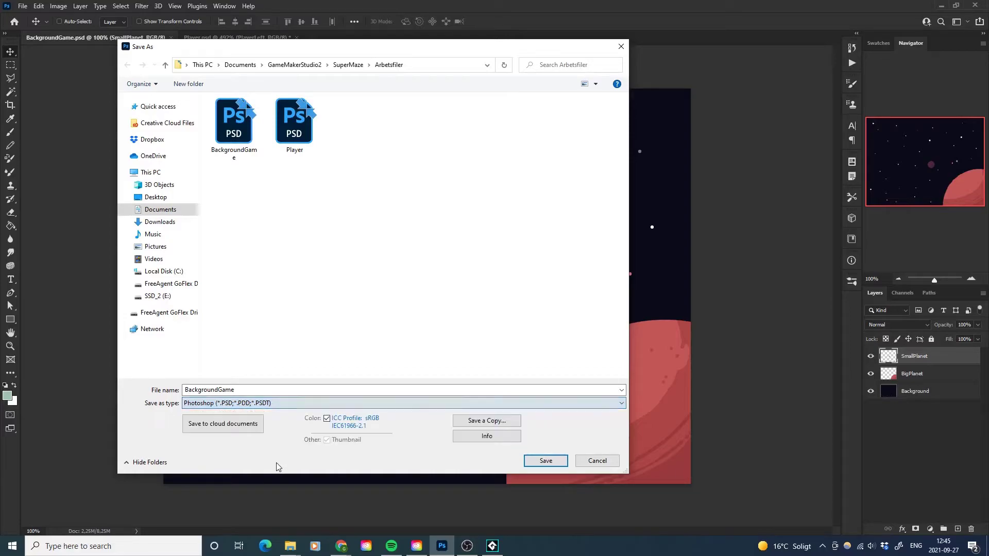
left_click(493, 424)
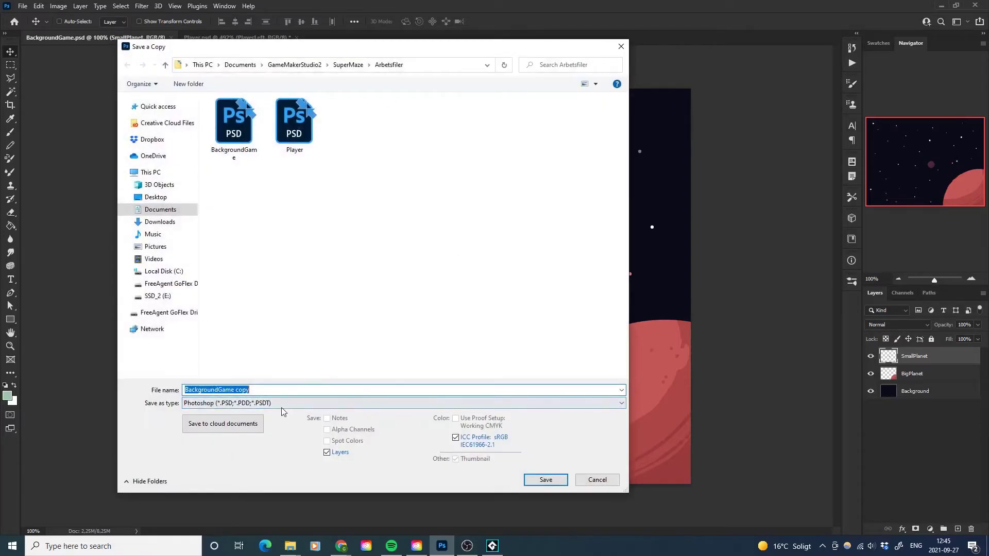
left_click(281, 406)
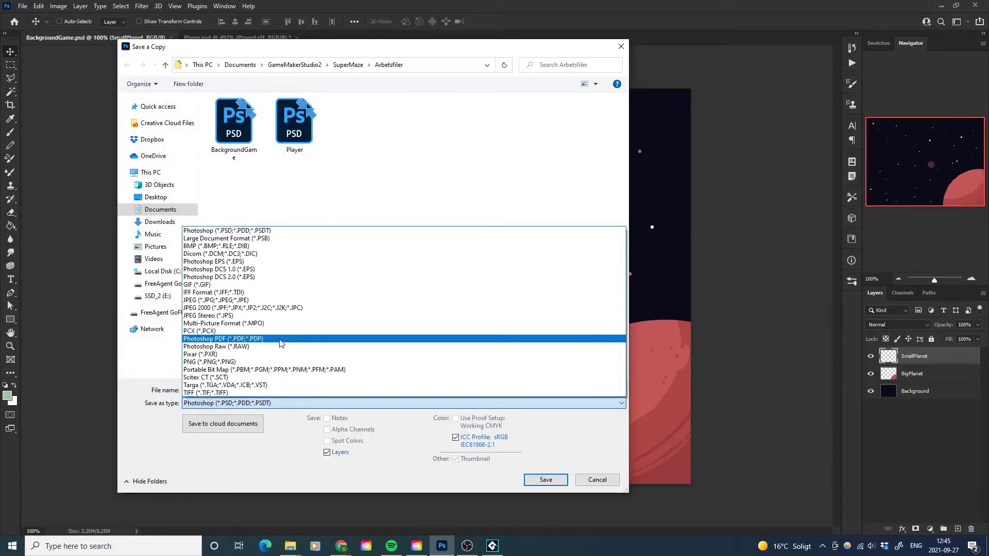
left_click(251, 362)
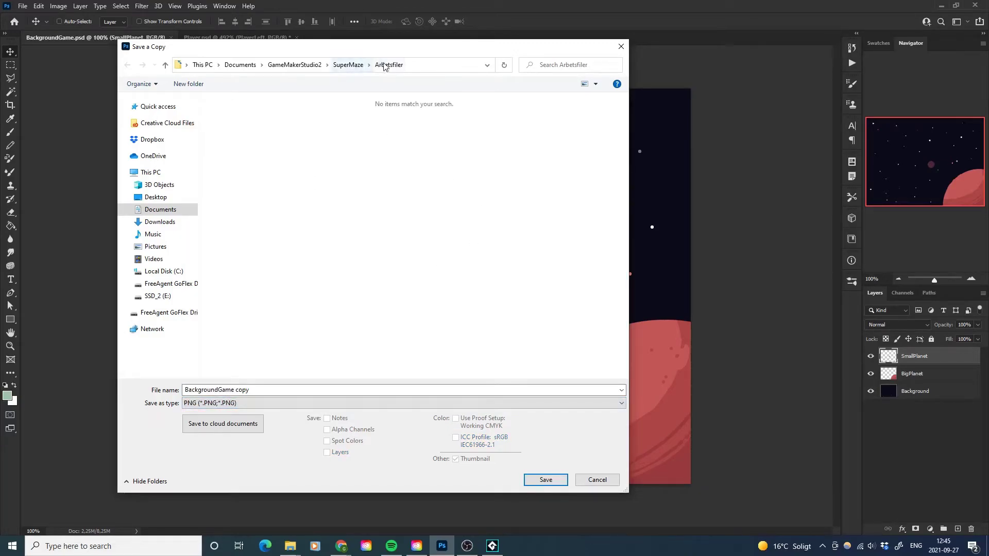
Step: Save the PNG as 'BackgroundGame' in SuperMaze\Assets, removing ' copy' from the name
left_click(352, 66)
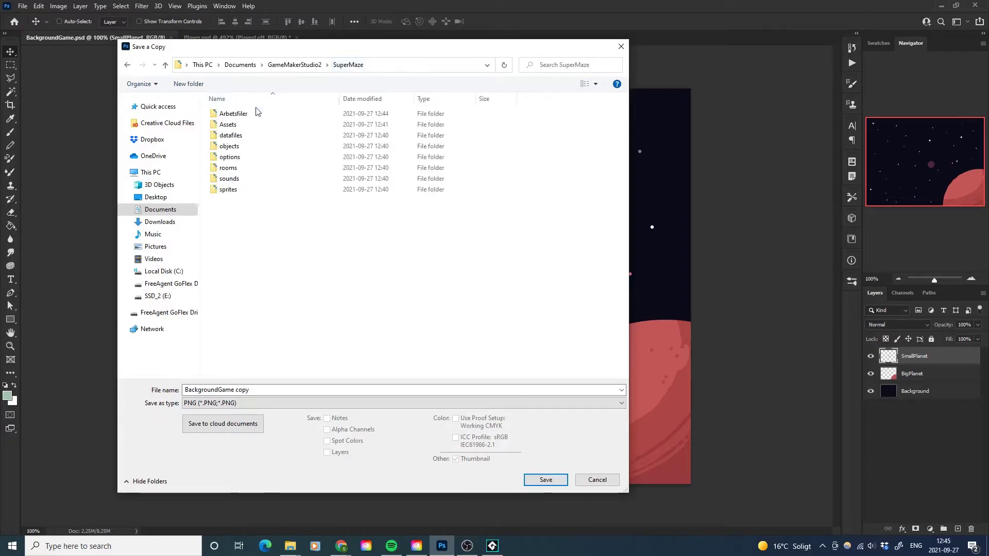
double_click(227, 124)
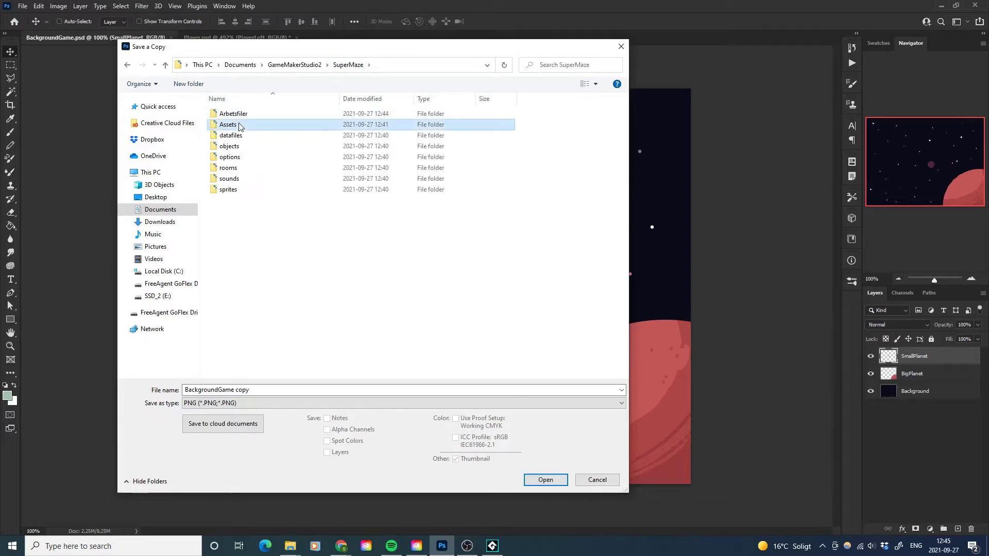
left_click(269, 389)
key("ctrl+shift+Left")
key("shift+Left")
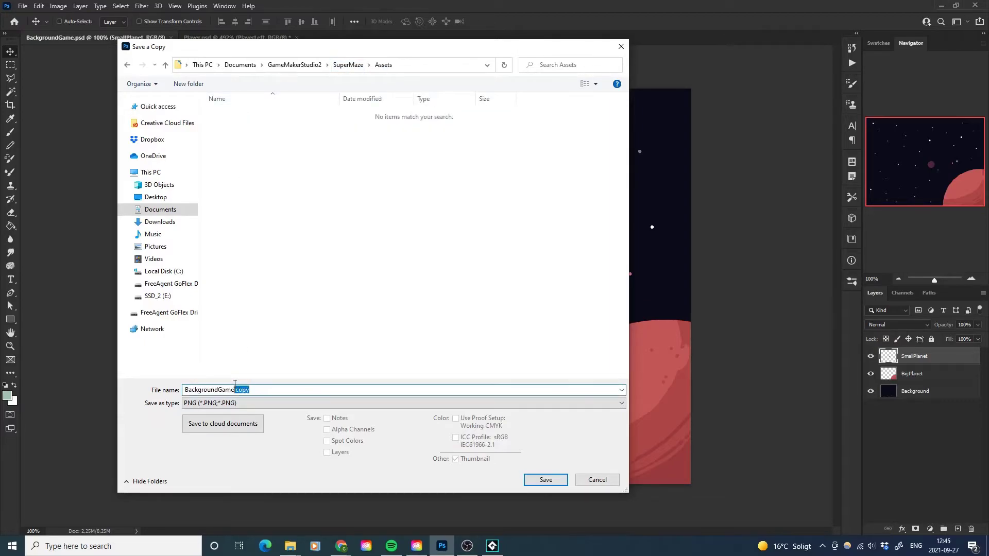
key("BackSpace")
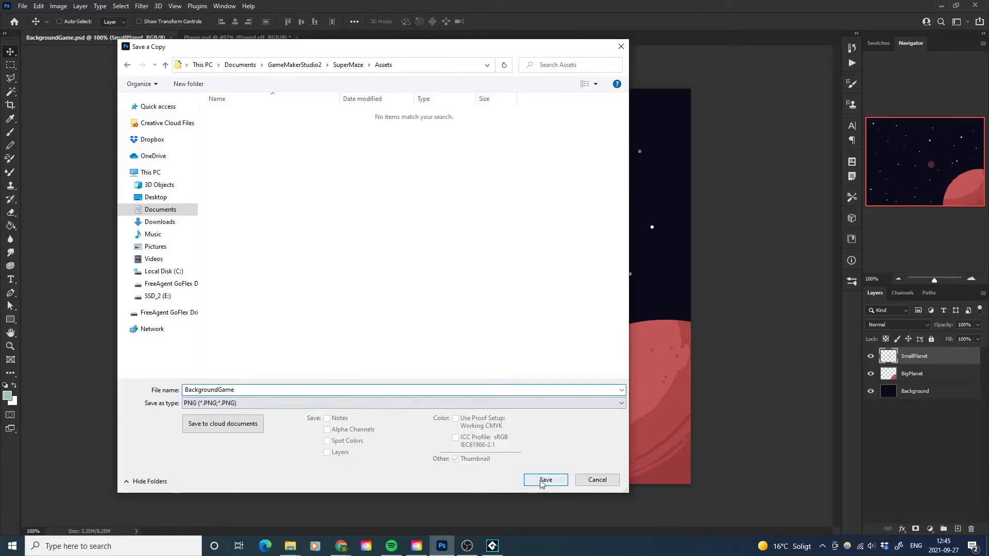
left_click(539, 482)
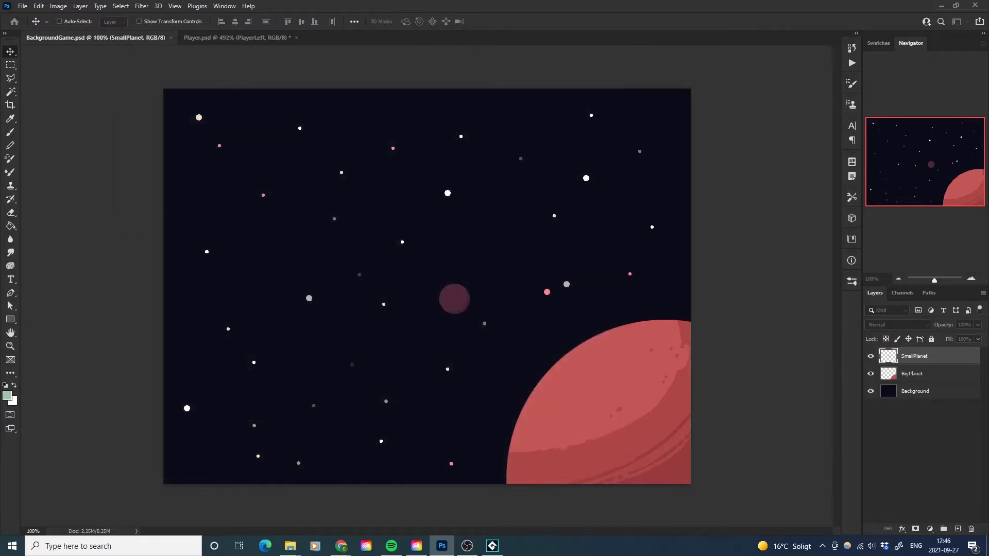
Step: In Player.psd, select the PlayerRight layer and leave only it visible
left_click(216, 38)
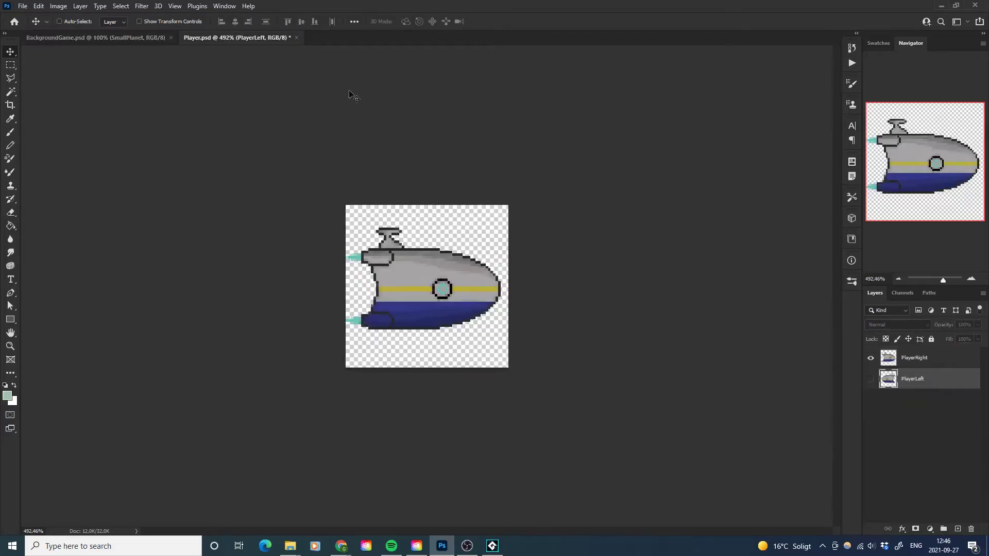
left_click(927, 360)
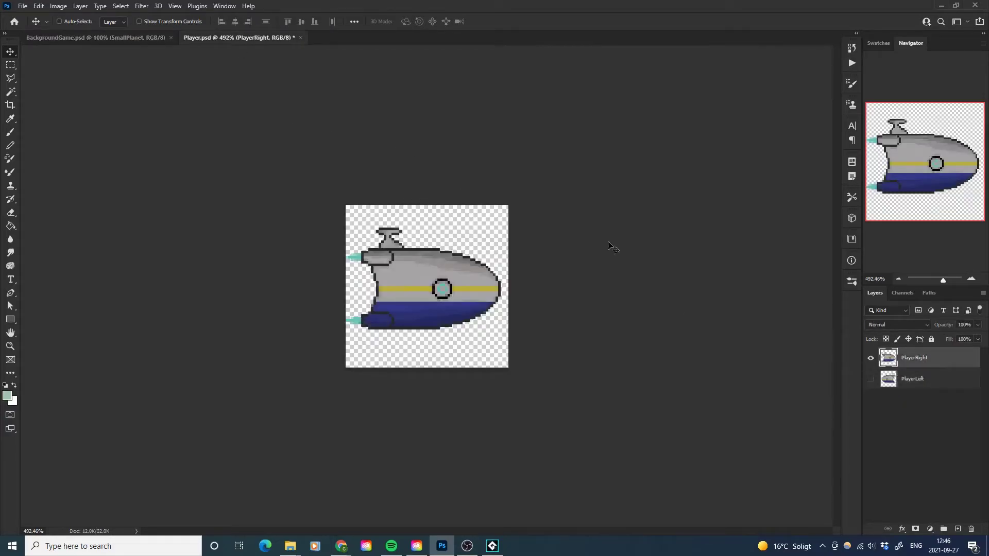
left_click(870, 358)
left_click(870, 378)
left_click(870, 378)
left_click(871, 357)
Step: Start a Save a Copy of Player with PNG as the file format
left_click(23, 6)
left_click(52, 123)
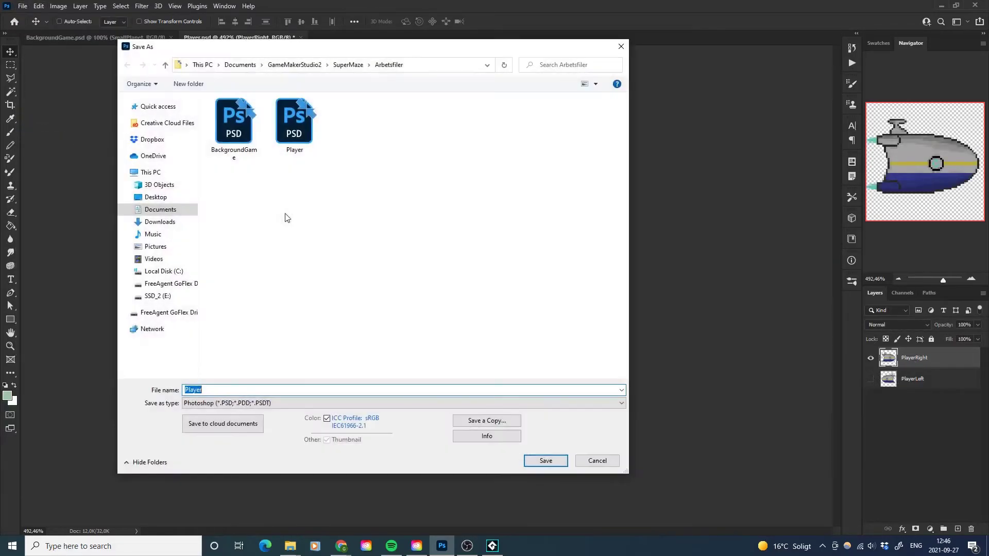
left_click(240, 406)
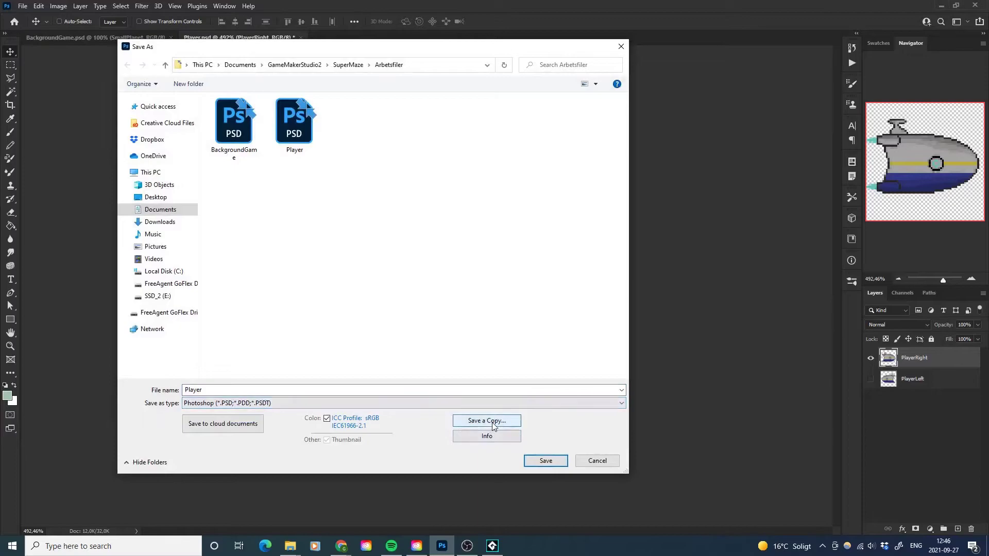
left_click(466, 420)
left_click(242, 404)
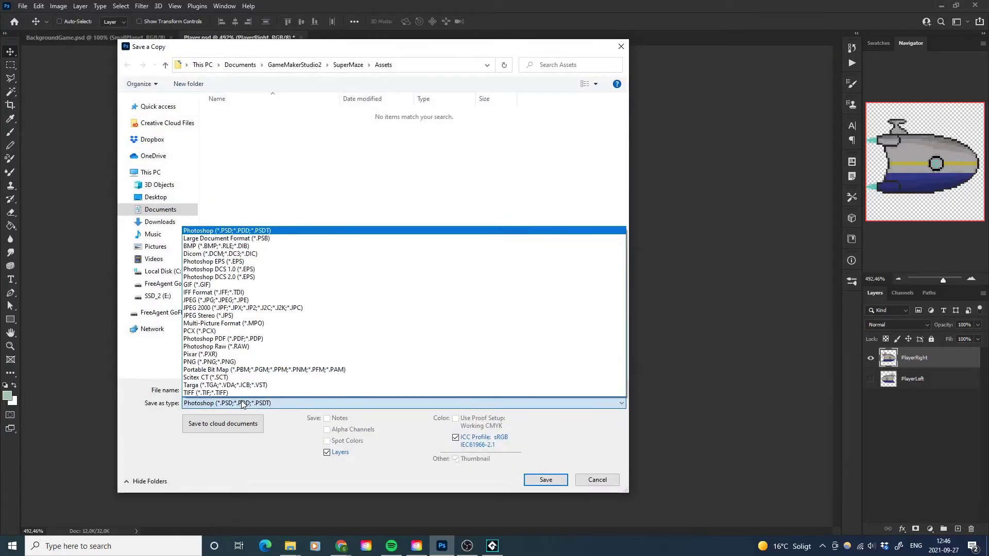
left_click(225, 365)
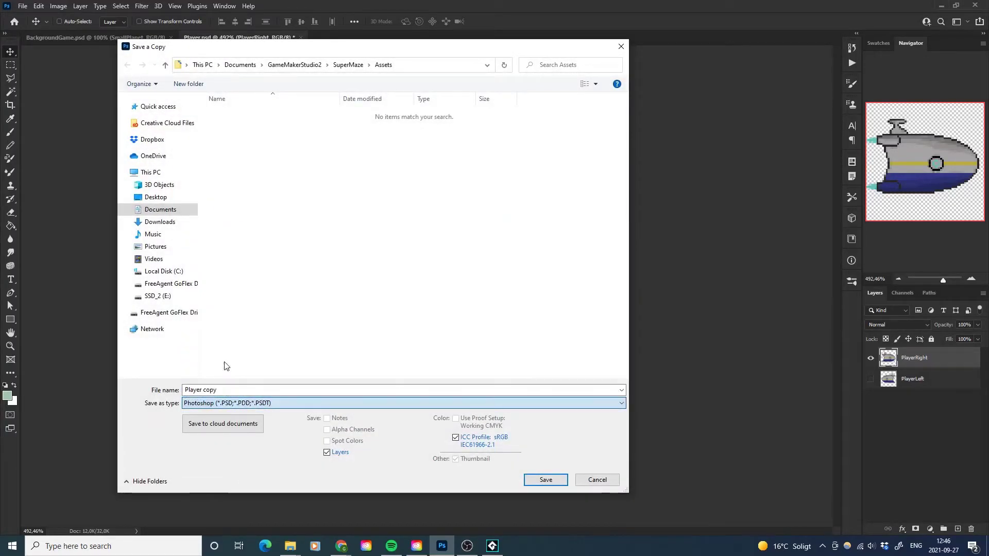
Step: Save the copy as PlayerRight.png in SuperMaze\Assets and accept the PNG options
left_click(350, 66)
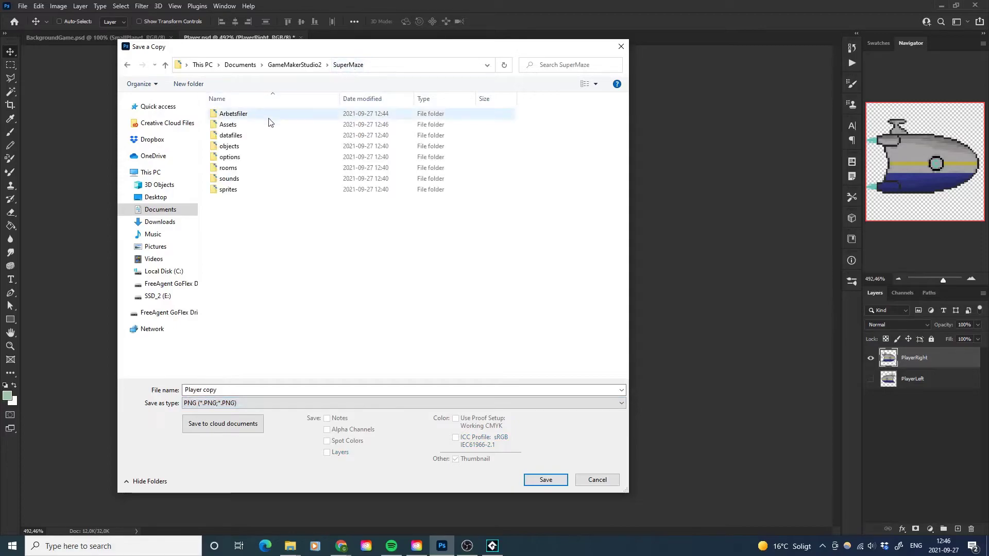
double_click(232, 124)
left_click(232, 389)
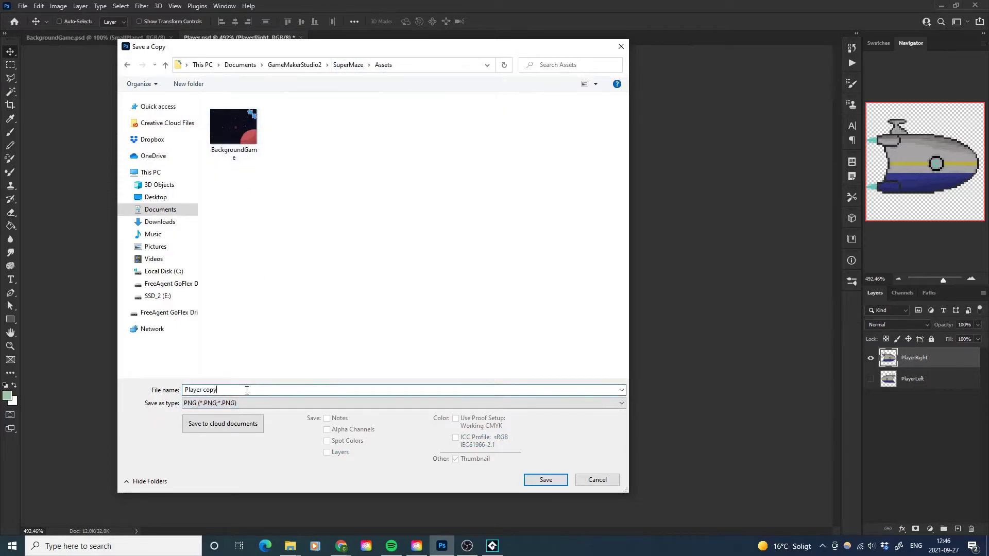
key("ctrl+a")
type("P")
type("layerRight")
key("Return")
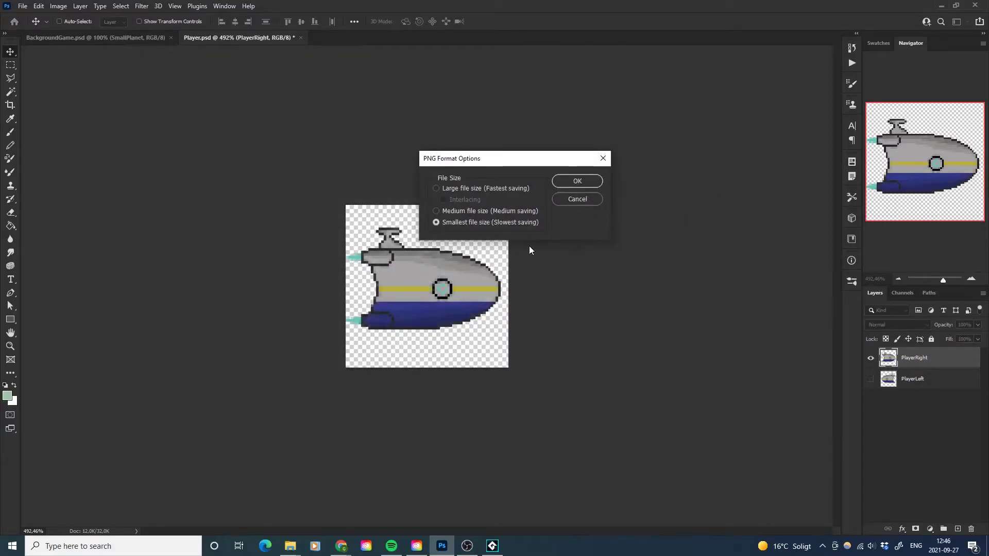
left_click(576, 184)
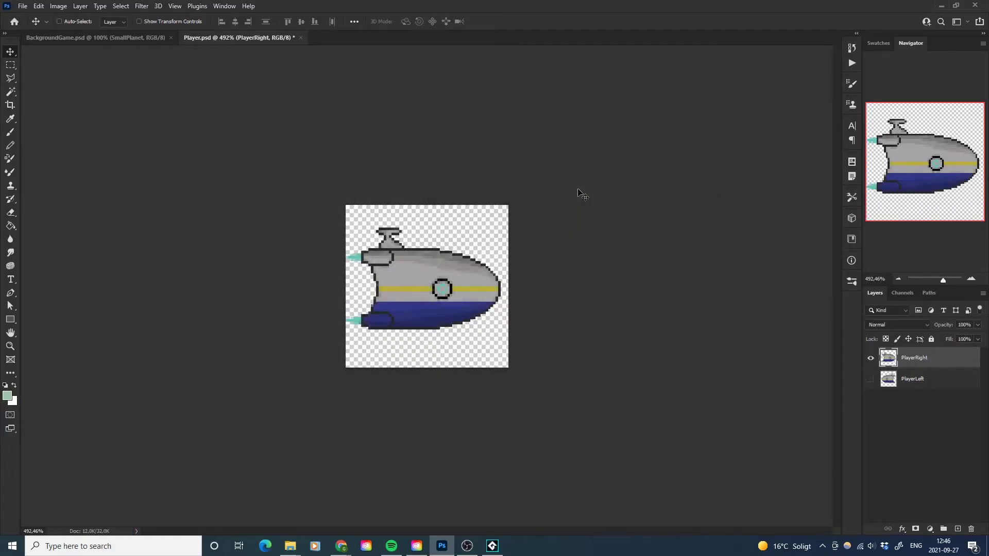
Step: Show only the PlayerLeft layer and start a PNG Save a Copy
left_click(870, 358)
left_click(870, 379)
left_click(912, 379)
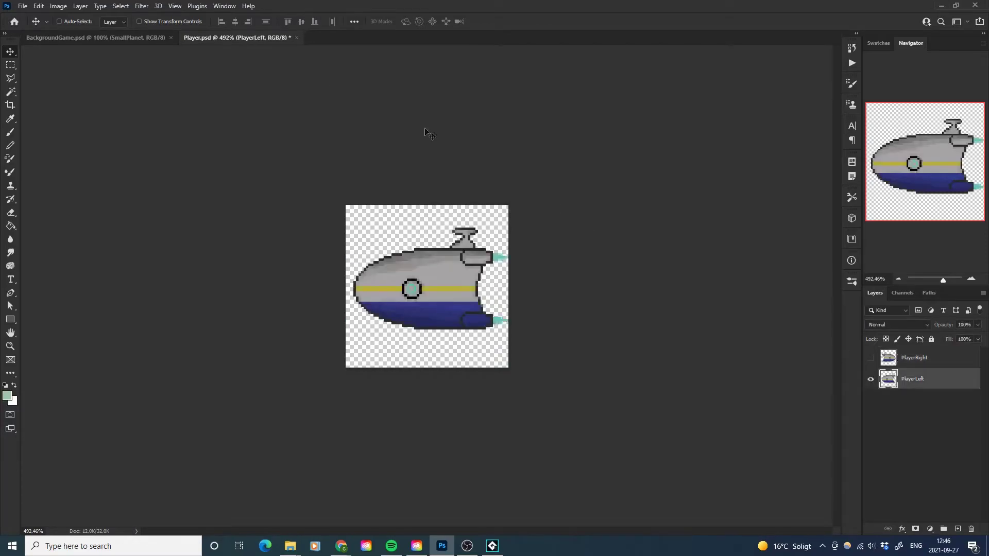
left_click(22, 6)
left_click(61, 131)
left_click(456, 422)
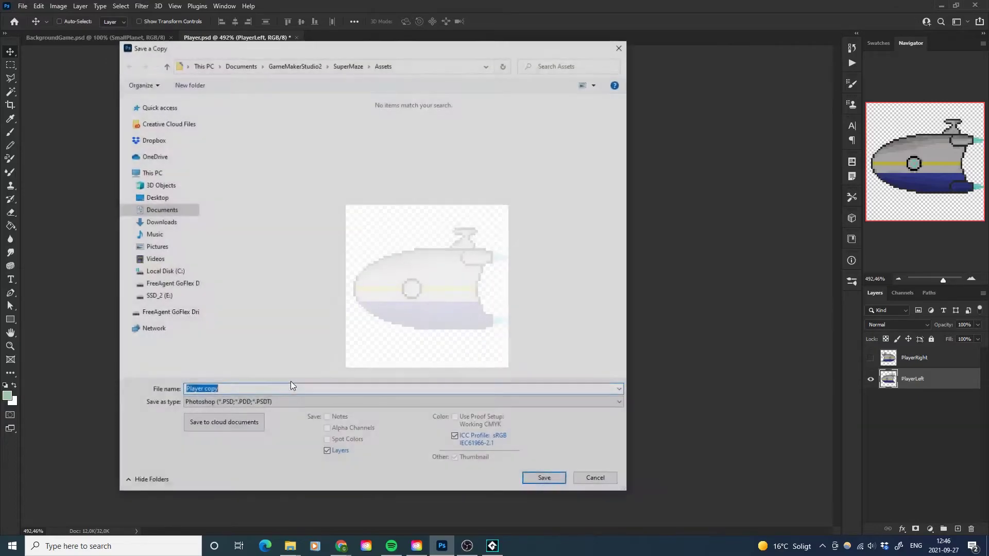
left_click(290, 403)
left_click(231, 361)
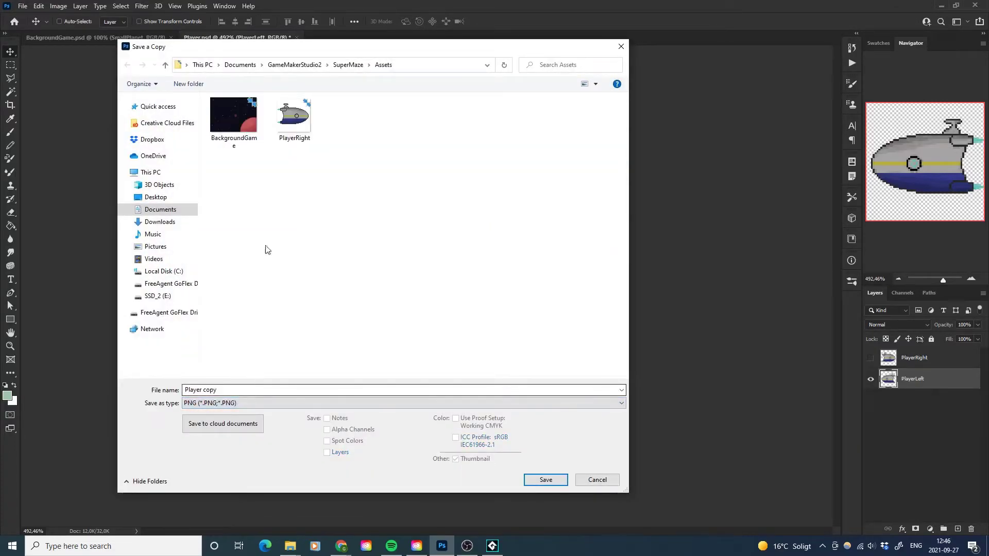
Step: Save the copy as PlayerLeft.png in Assets and accept the PNG options
left_click(293, 118)
double_click(215, 390)
left_click_drag(217, 390, 203, 390)
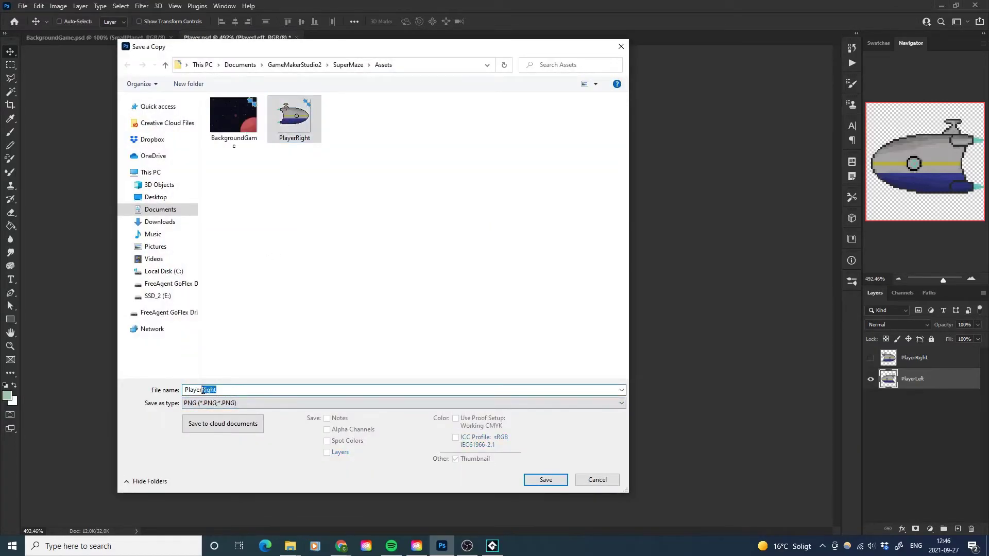
type("Left")
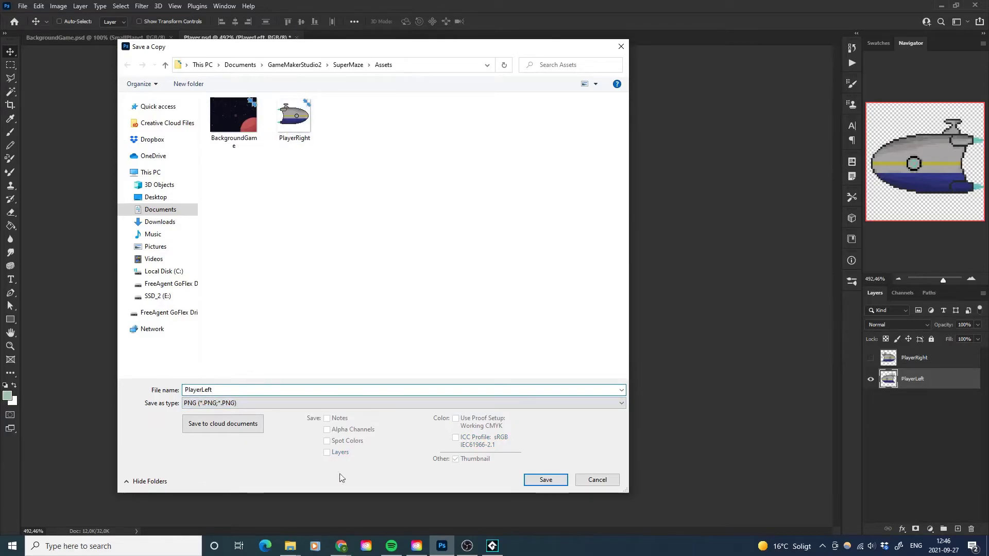
left_click(541, 481)
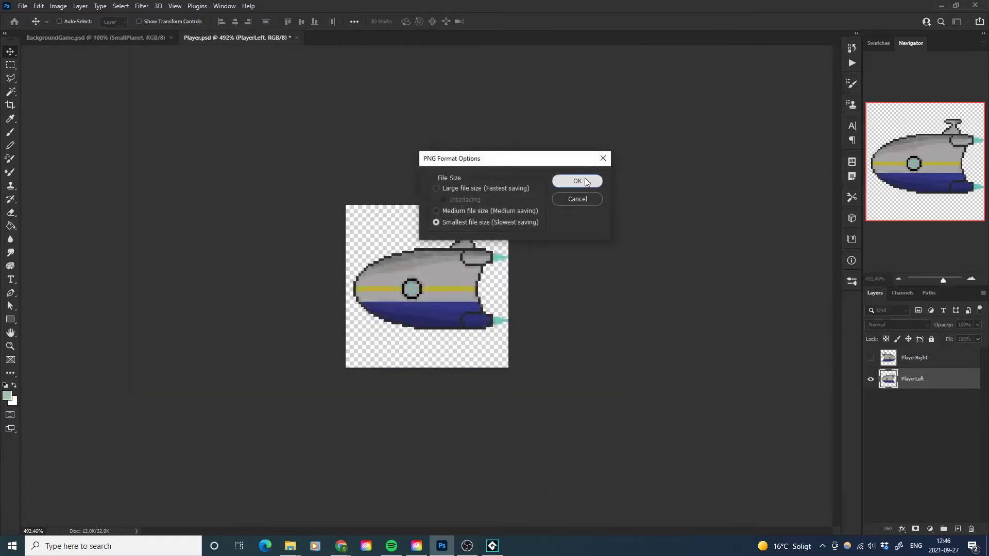
left_click(585, 180)
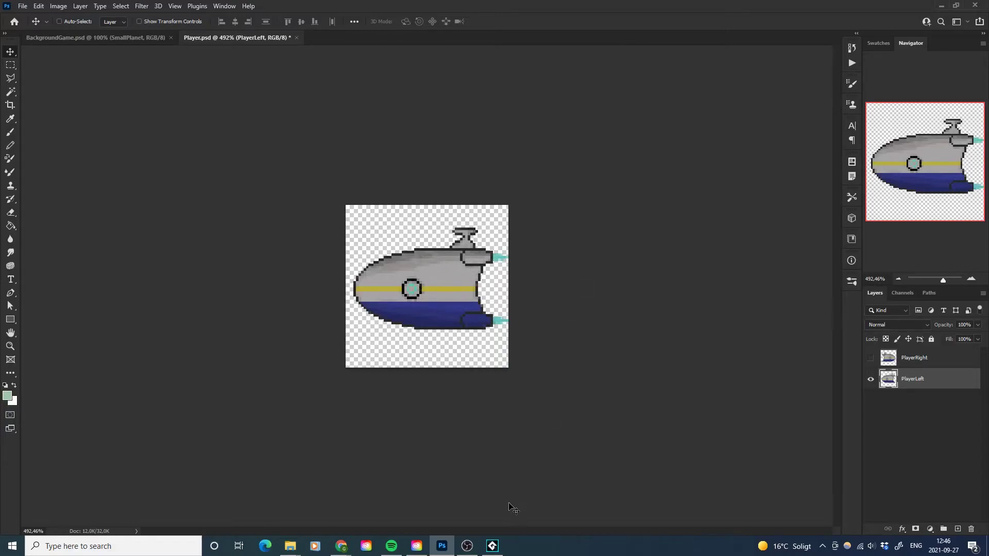
mouse_move(493, 547)
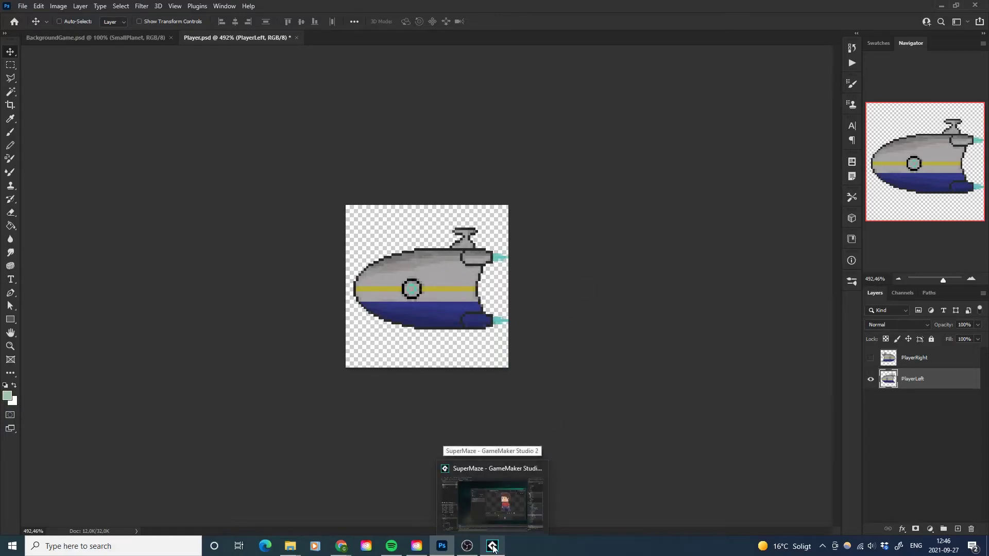
Step: Back in GameMaker, open the sprPlayerLeft sprite editor
left_click(494, 546)
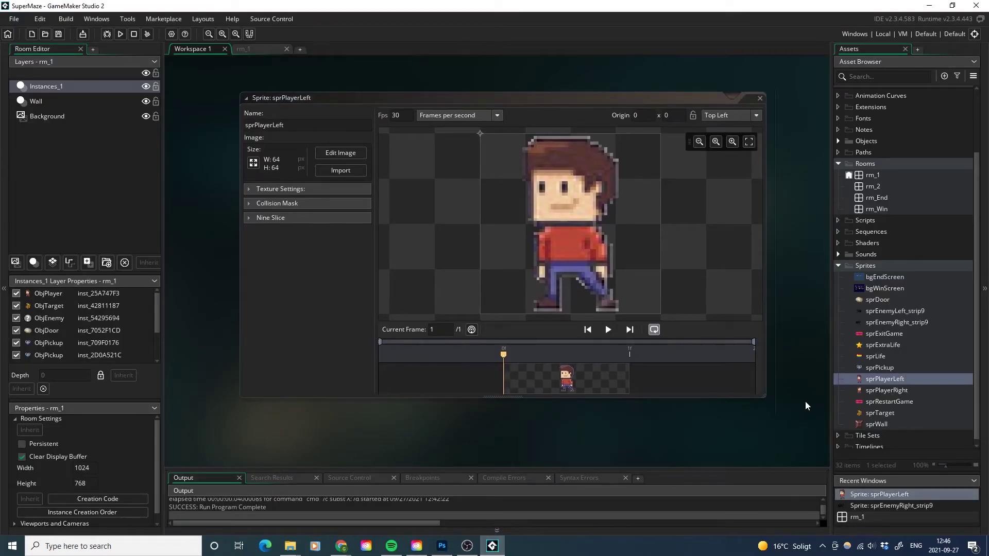
scroll(887, 296, "down", 1)
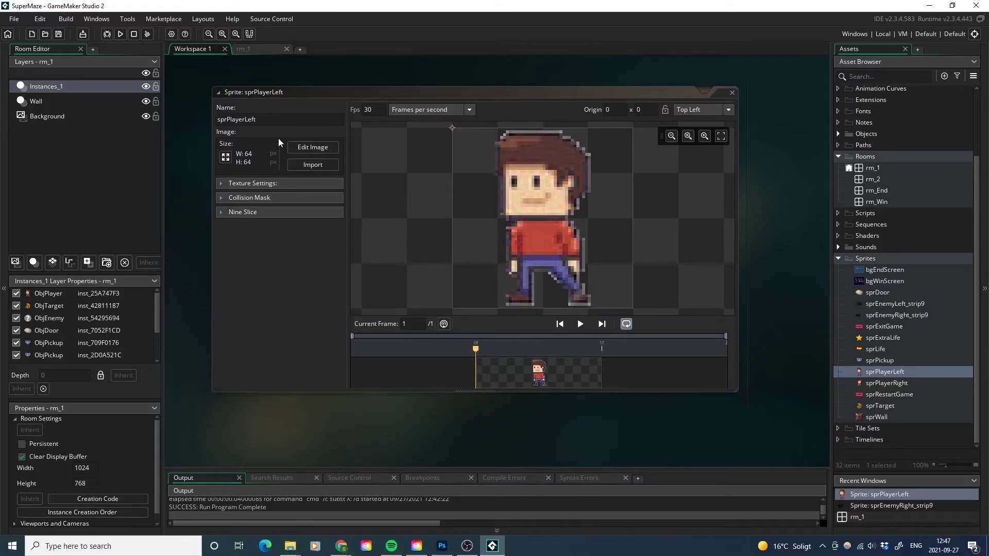
left_click(885, 384)
left_click(885, 372)
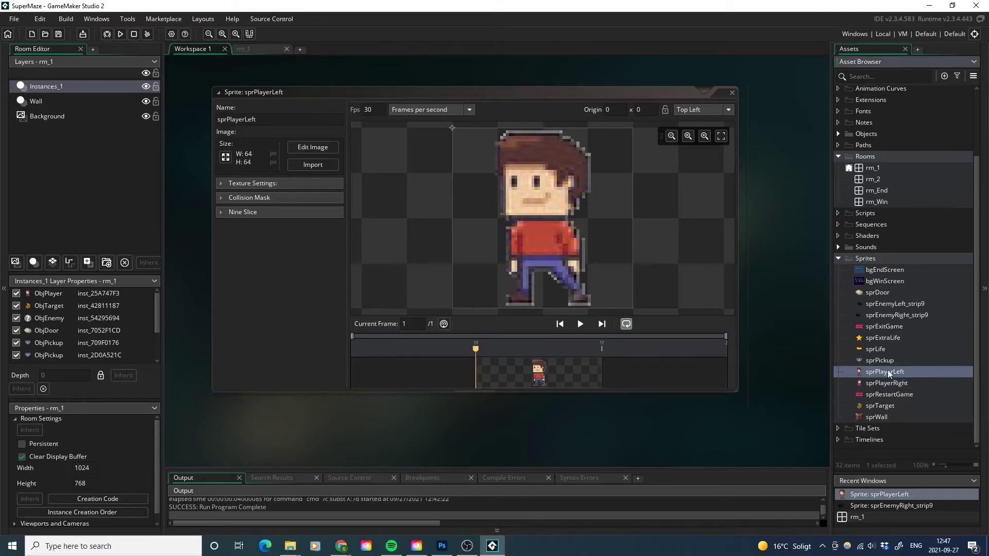
double_click(891, 371)
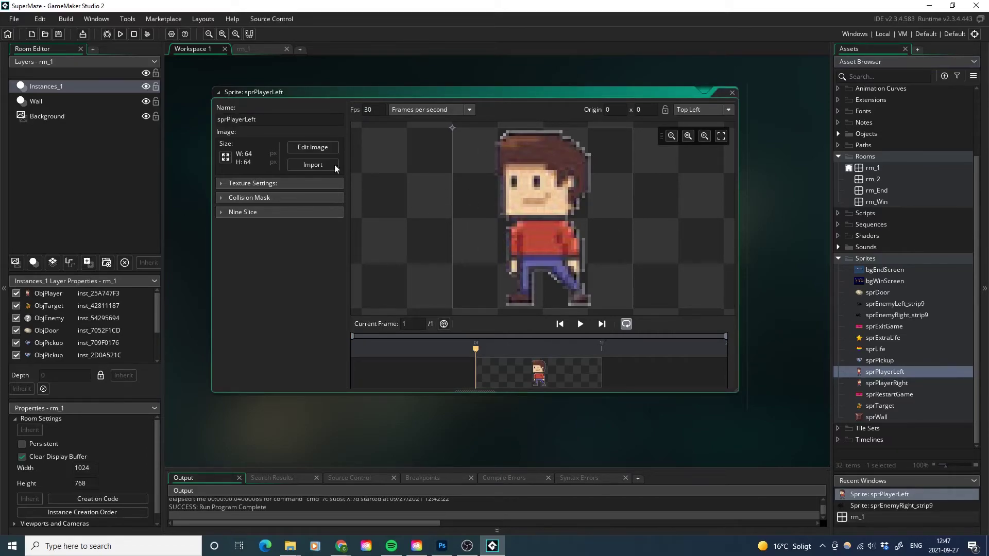
Step: Import PlayerLeft.png from SuperMaze\Assets into sprPlayerLeft, replacing the old image
left_click(309, 165)
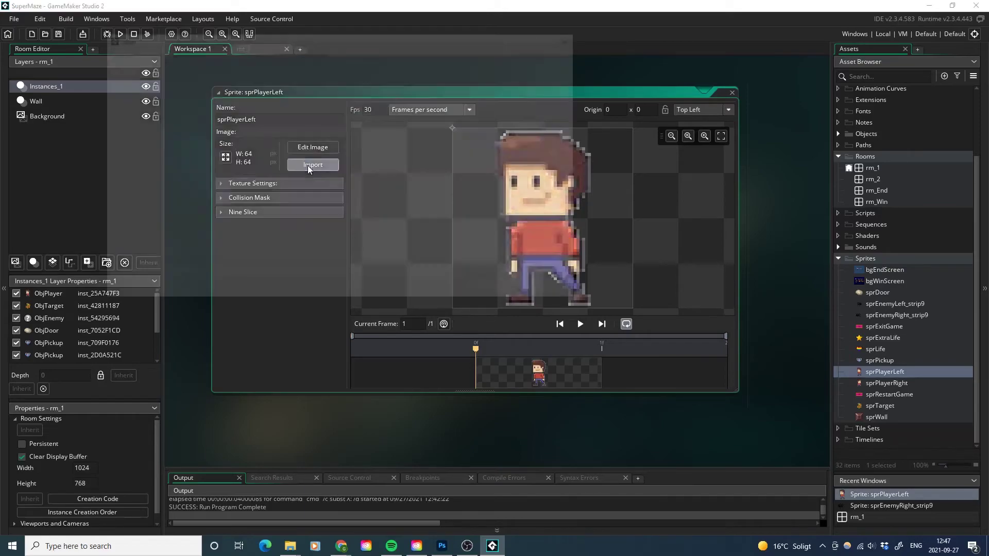
left_click_drag(315, 41, 348, 59)
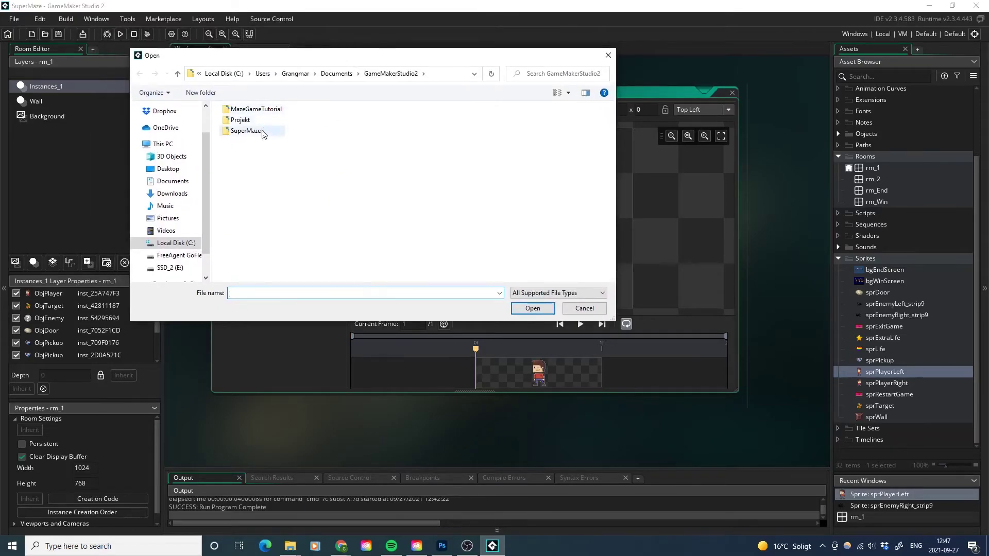
double_click(245, 131)
double_click(243, 134)
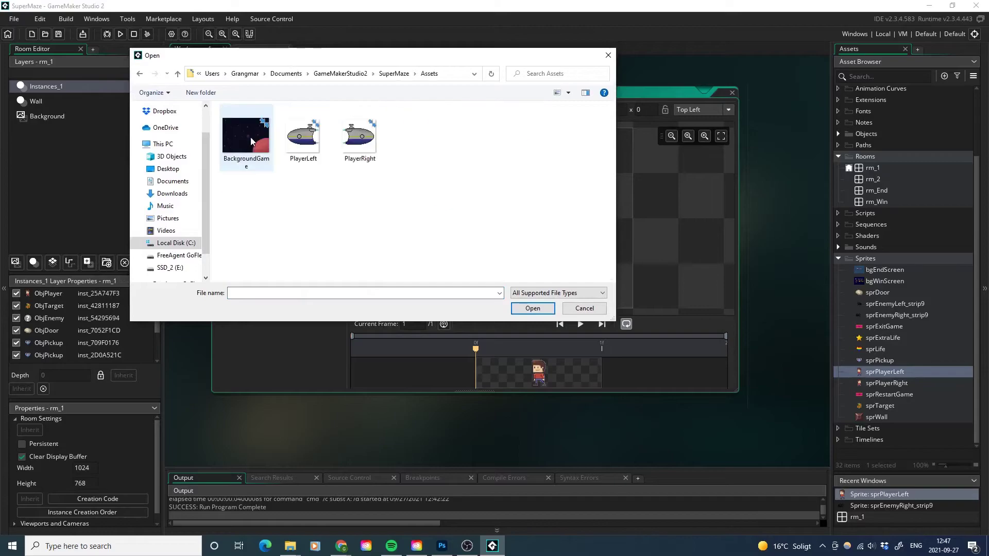
mouse_move(376, 58)
left_mouse_down()
mouse_move(424, 336)
mouse_move(385, 90)
left_mouse_up()
left_click(311, 163)
left_click(539, 334)
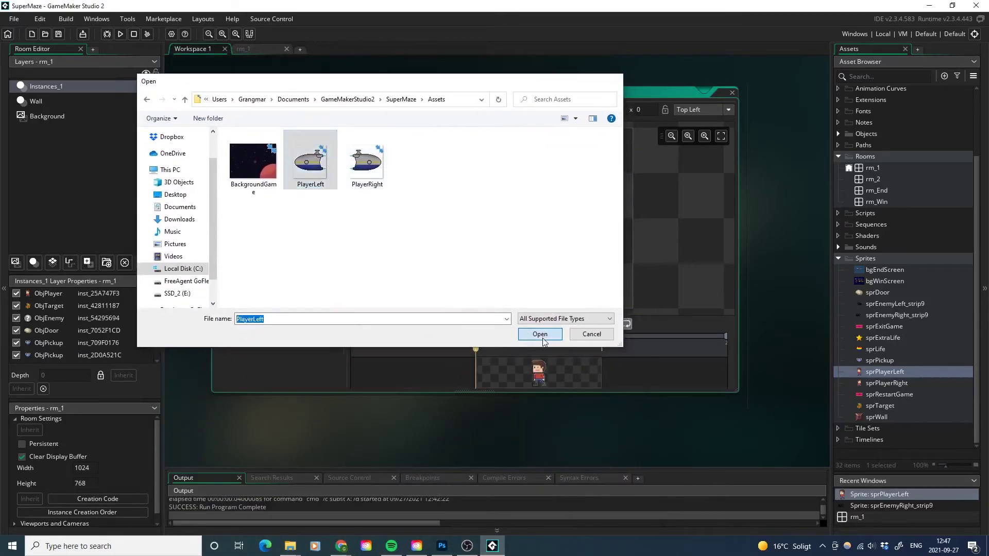
left_click(530, 290)
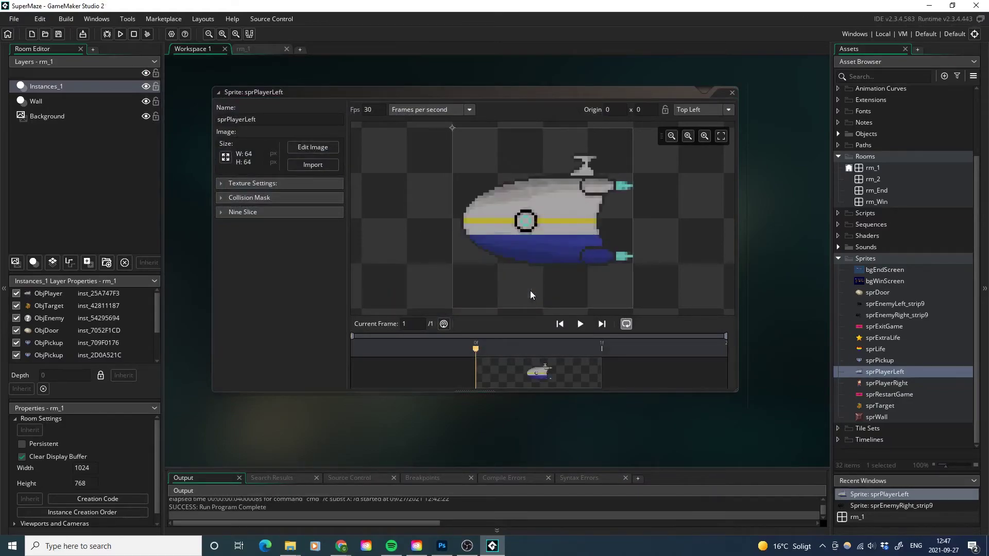
Step: Replace the sprPlayerRight image with the imported PlayerRight.png submarine
double_click(882, 383)
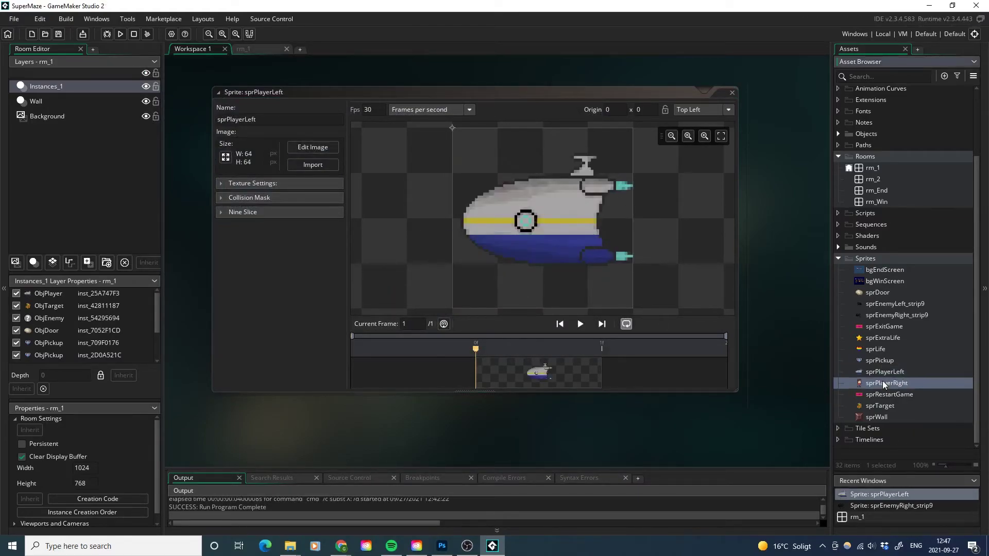
left_click(332, 180)
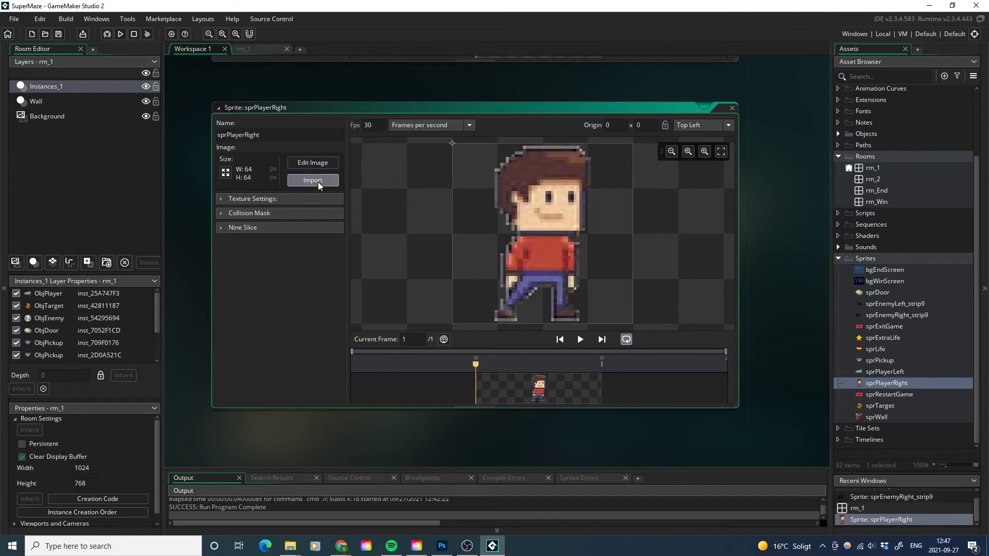
double_click(371, 174)
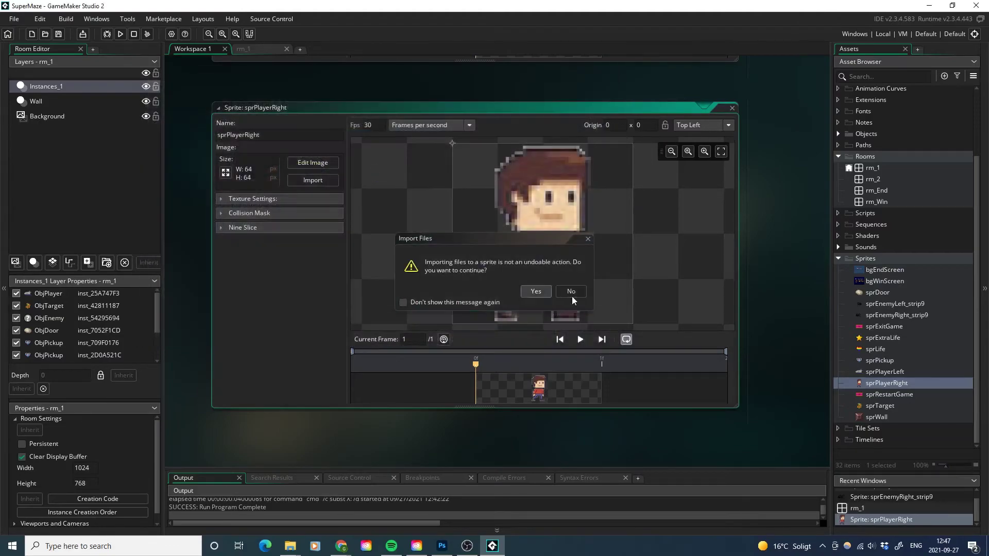
left_click(540, 292)
Step: Run the game with F5, steer the submarine to collect a diamond, then close it
scroll(729, 345, "up", 5)
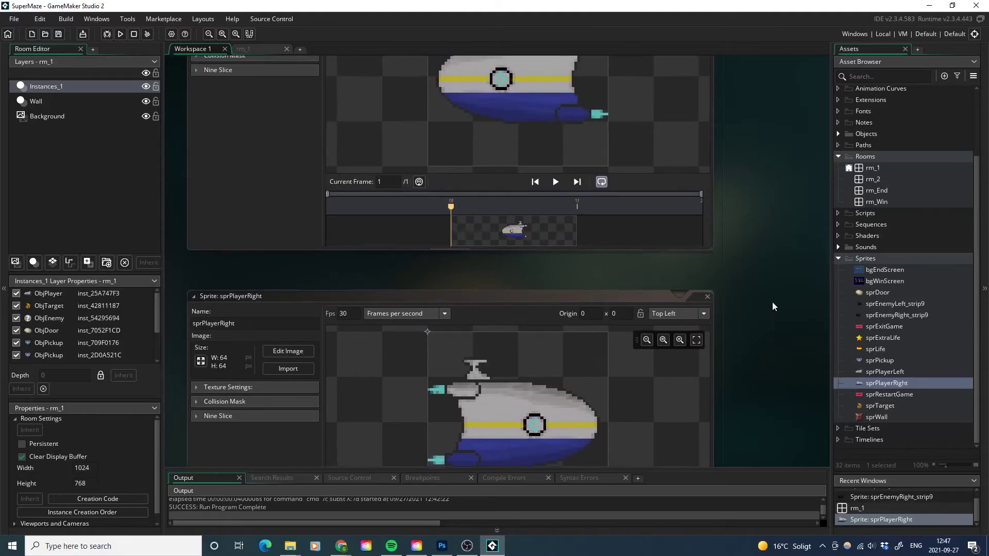
middle_click_drag(772, 302, 774, 344)
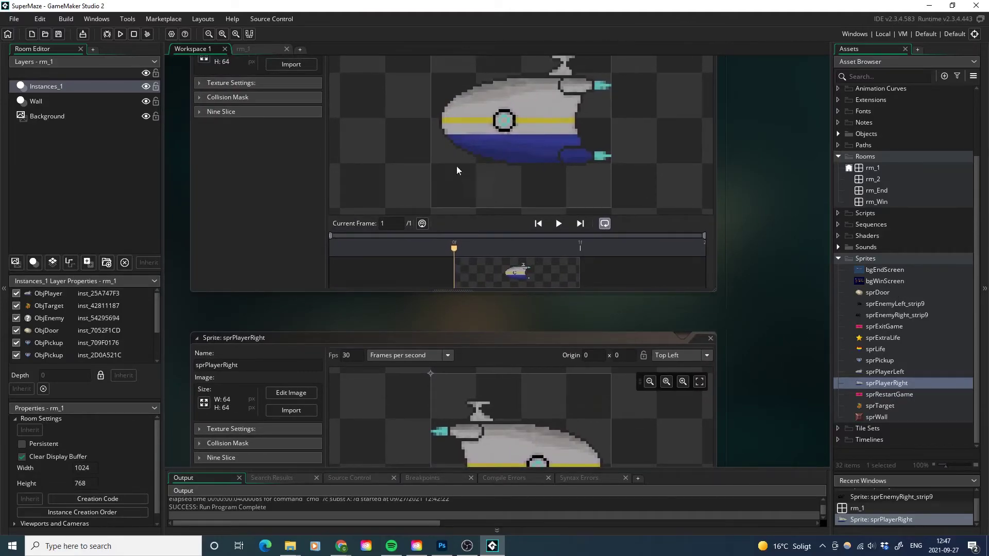
key("F5")
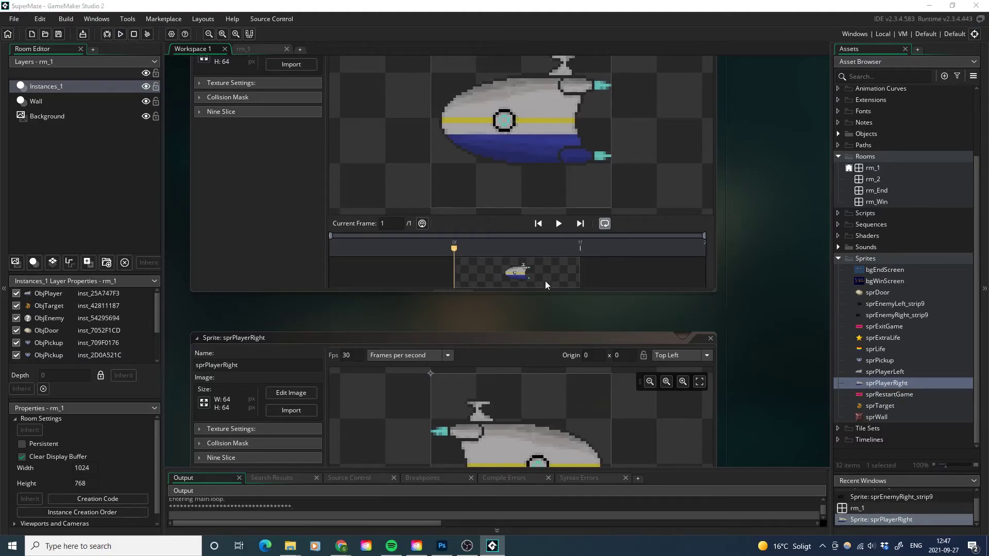
key("Right")
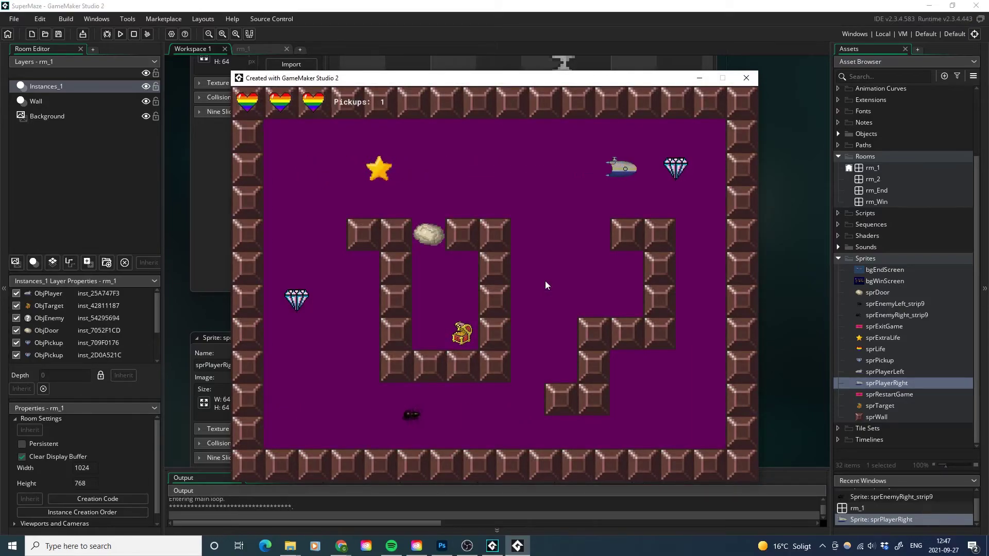
key("Left")
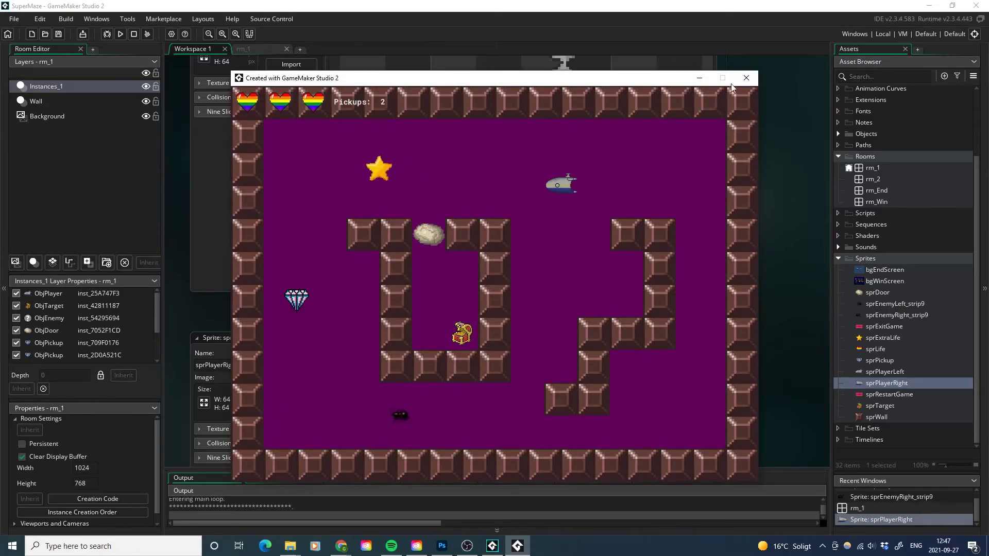
left_click(745, 77)
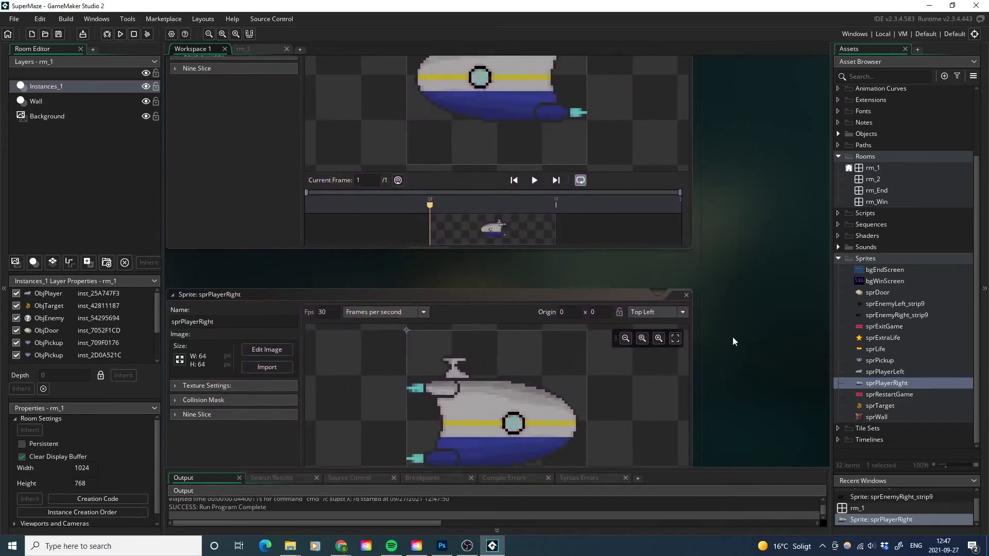
Step: Create a new sprite in the Sprites folder named bgGame
left_click(869, 259)
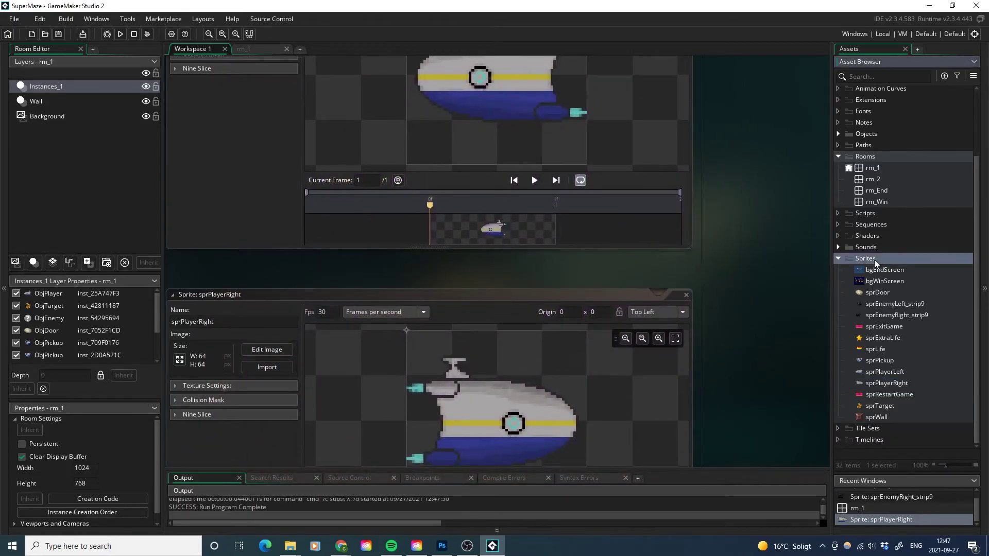
right_click(870, 259)
mouse_move(880, 260)
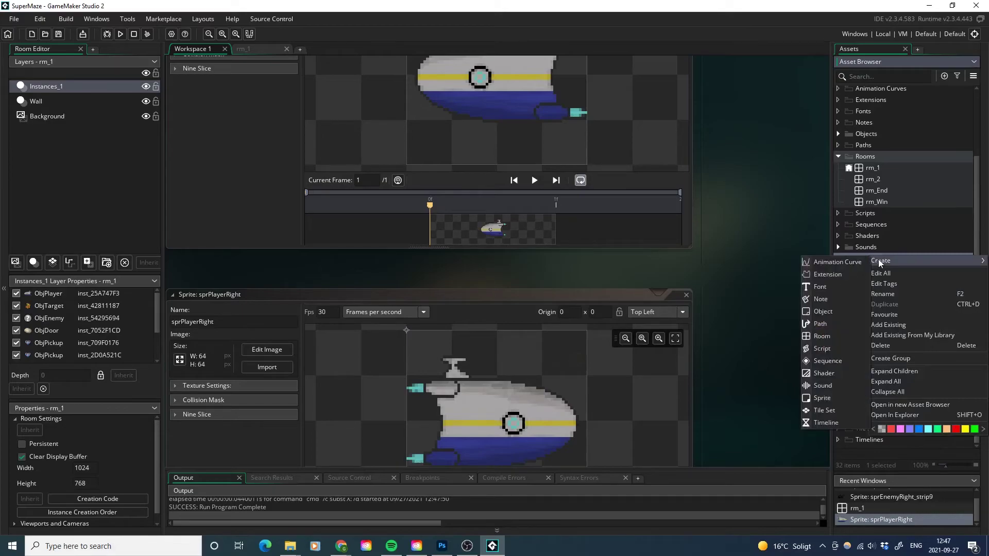
left_click(837, 397)
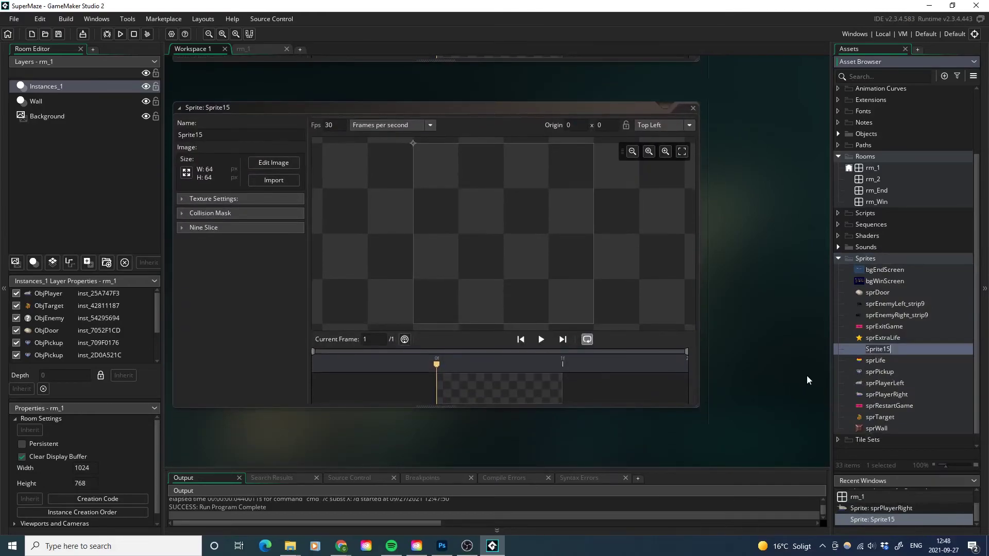
type("bgG")
type("ameScreen")
key("BackSpace")
key("BackSpace")
key("BackSpace")
key("BackSpace")
key("BackSpace")
key("BackSpace")
key("Return")
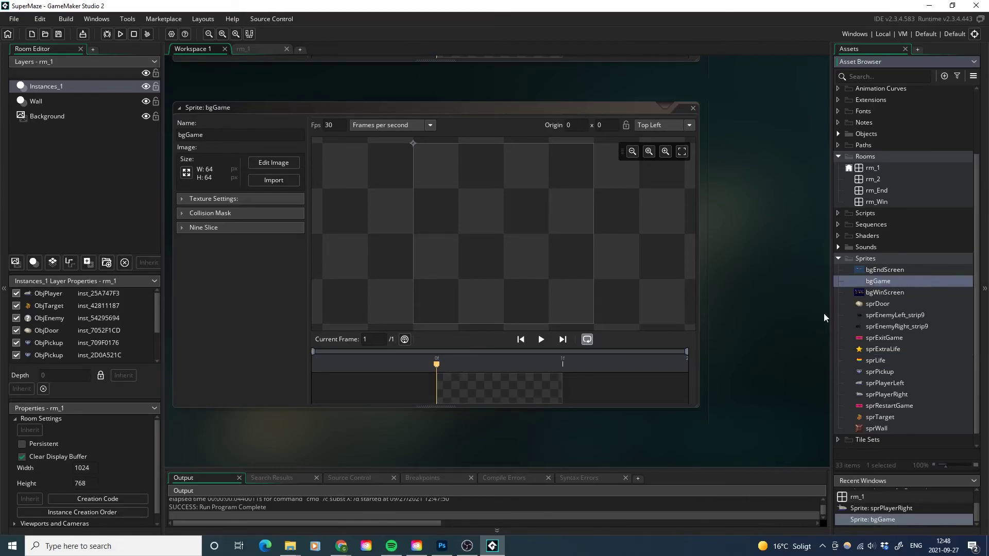
Step: Import BackgroundGame.png into bgGame, confirming the prompts, then open room rm_1
left_click(273, 180)
left_click(256, 169)
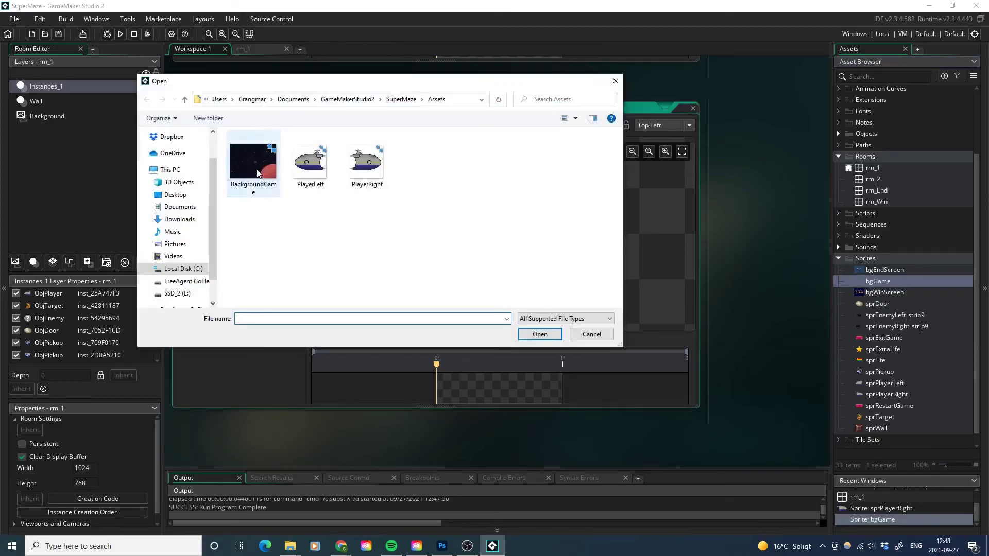
left_click(532, 333)
left_click(536, 291)
left_click(534, 290)
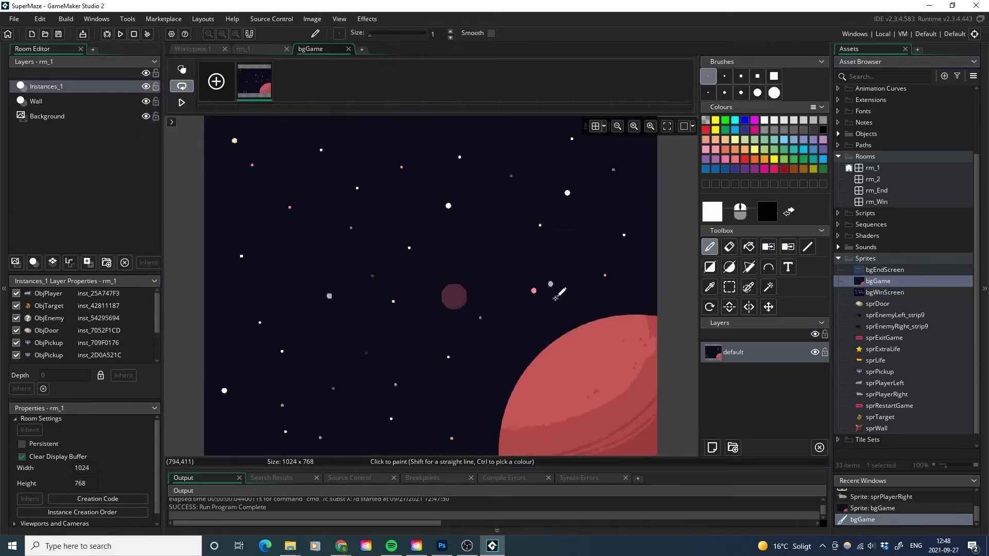
left_click(192, 49)
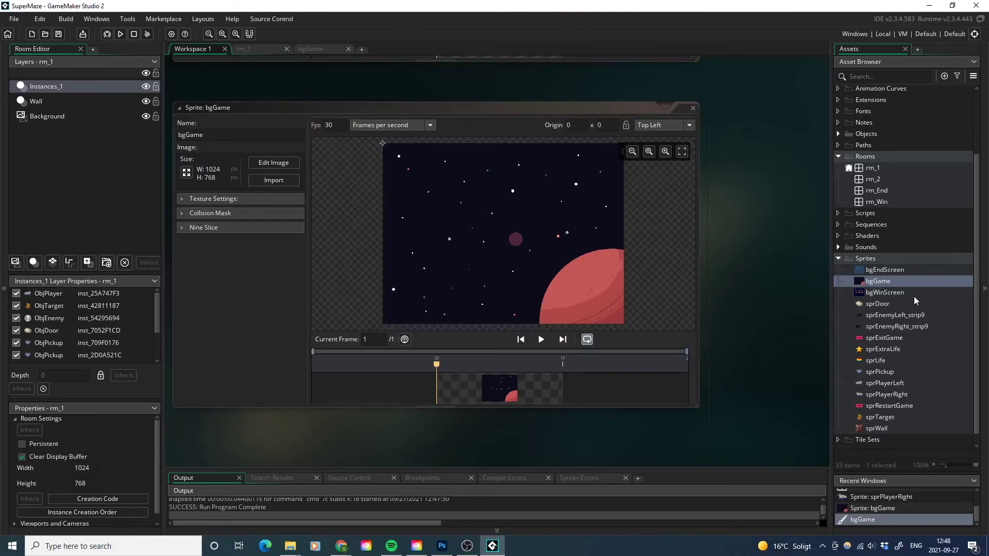
scroll(914, 300, "up", 2)
double_click(874, 212)
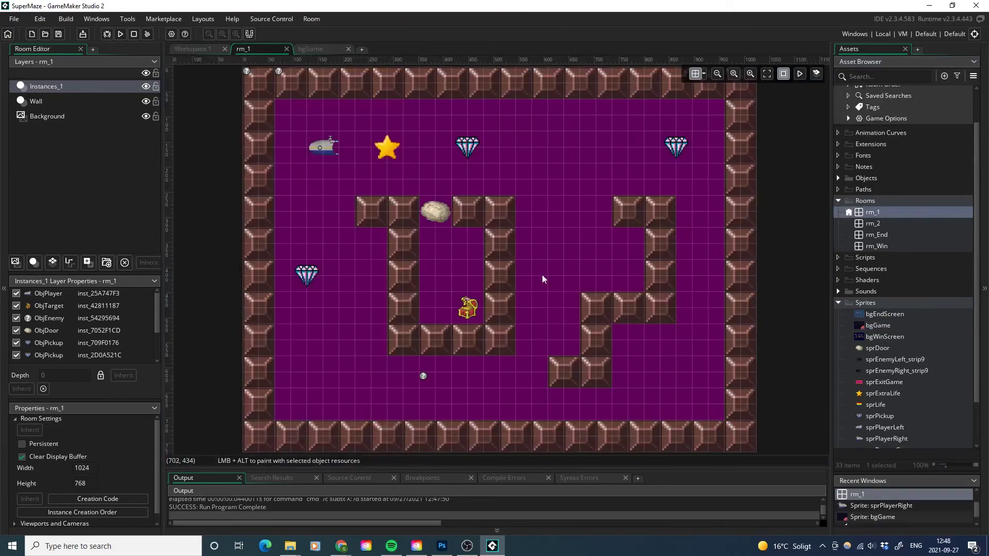
Step: Set rm_1's Background layer sprite to bgGame
left_click(57, 117)
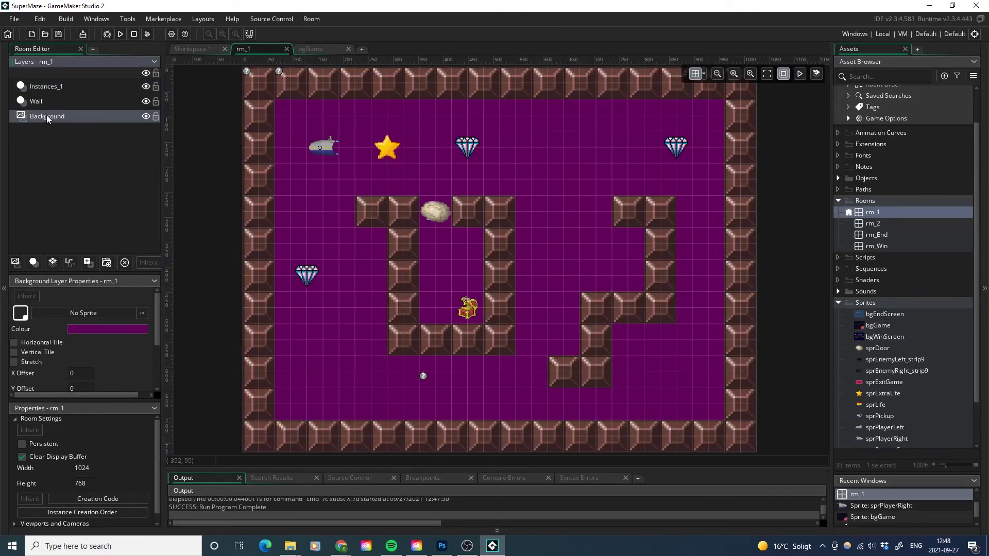
left_click(101, 314)
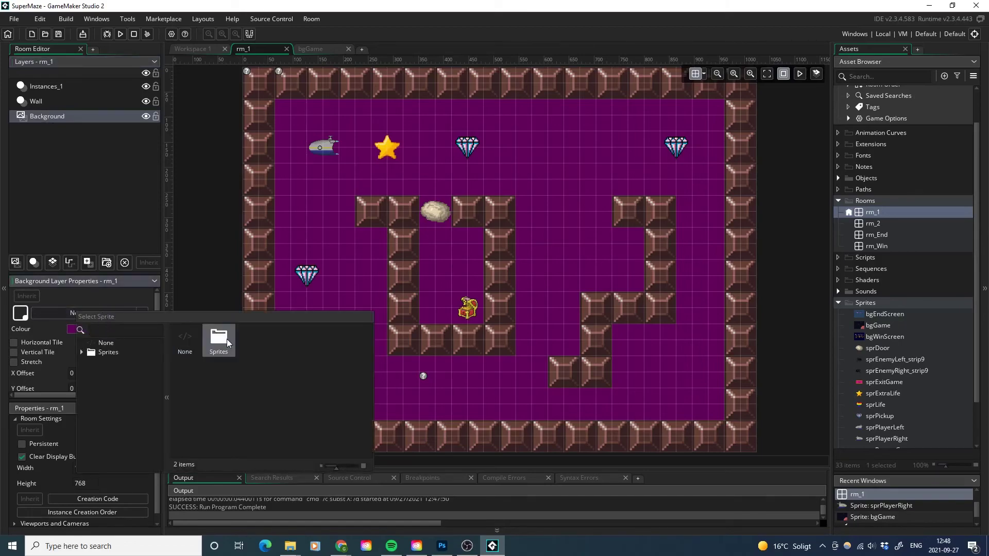
left_click(252, 339)
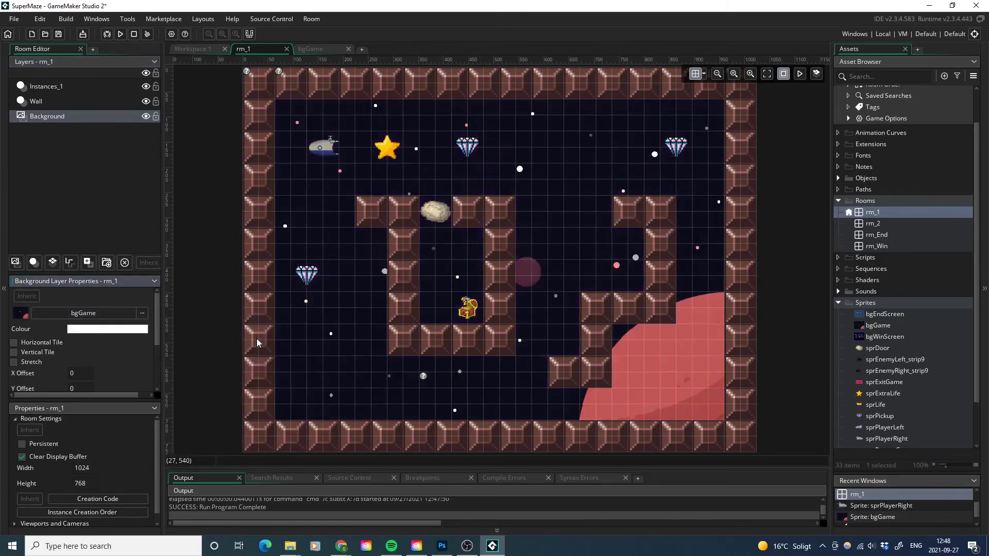
Step: Run the game, steer the submarine right and down to a diamond, then close it
left_click(120, 34)
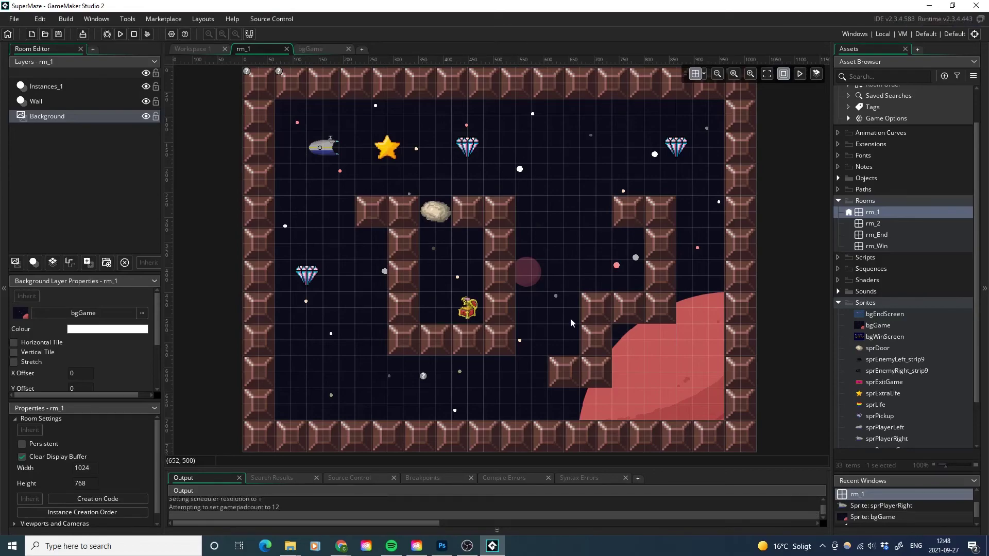
key("Right")
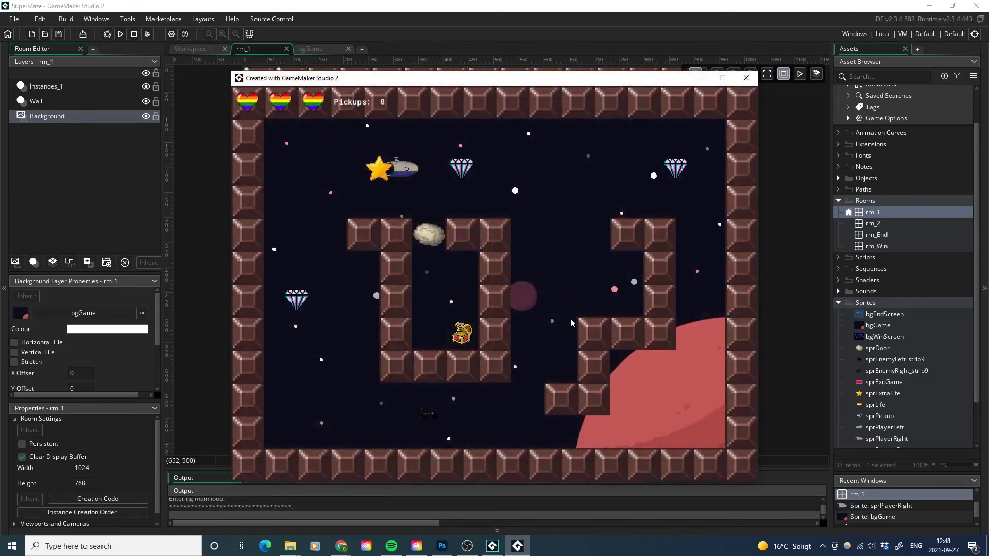
key("Down")
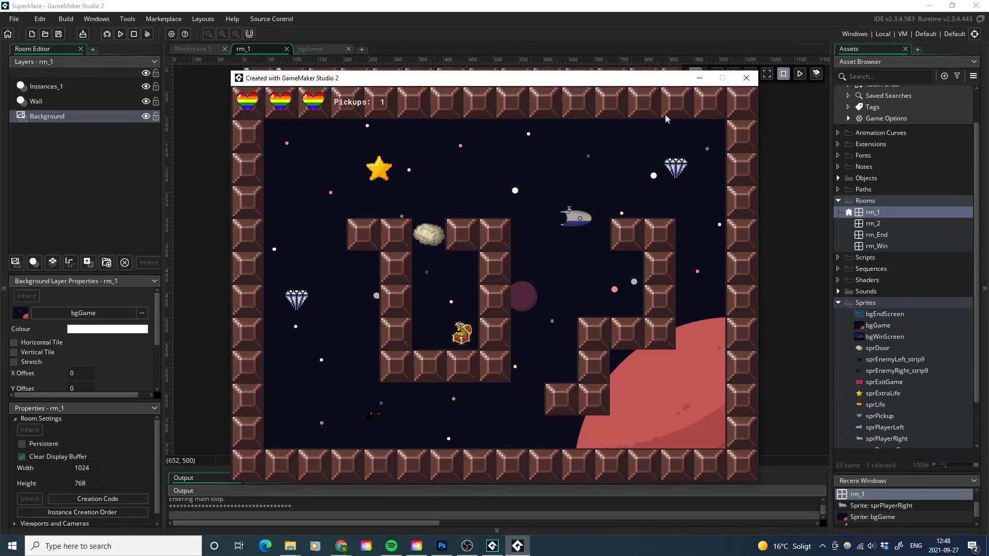
left_click(745, 78)
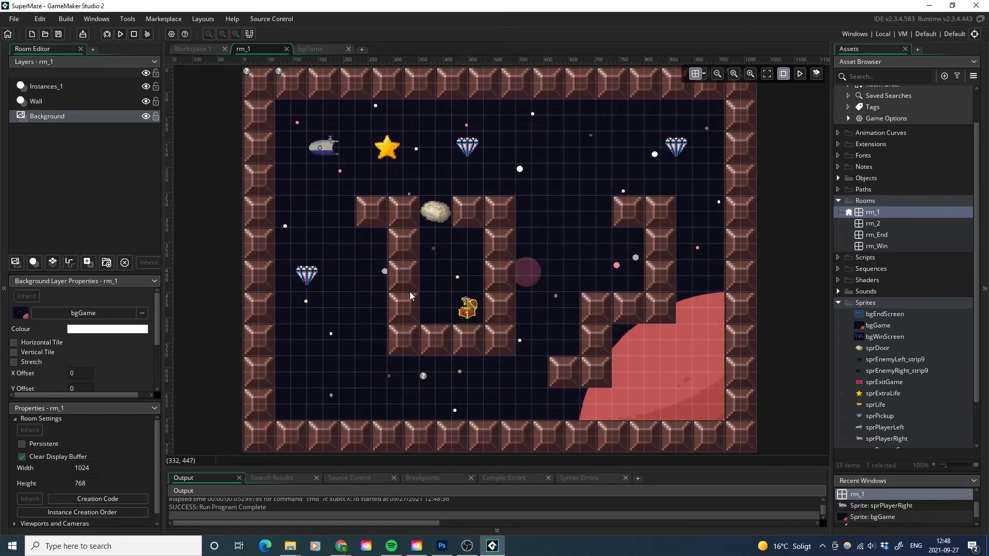
scroll(890, 367, "down", 3)
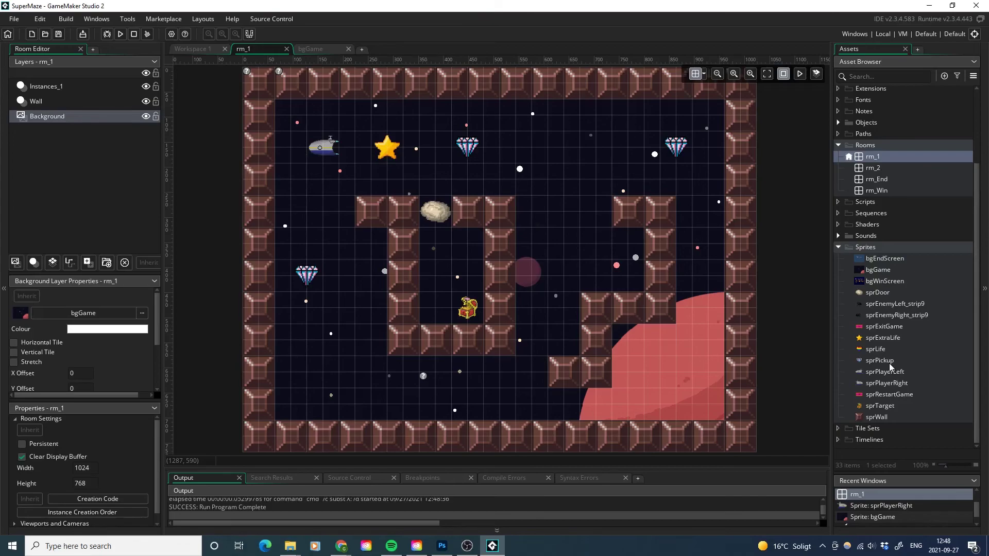
Step: In Photoshop, view BackgroundGame.psd and the Arbetsfiler folder, then switch to Player.psd
left_click(449, 550)
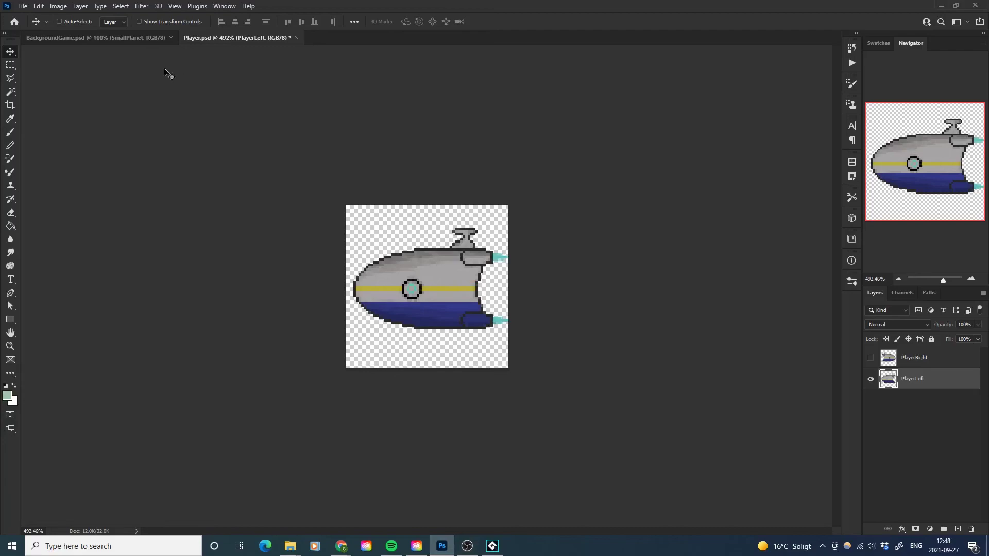
left_click(119, 41)
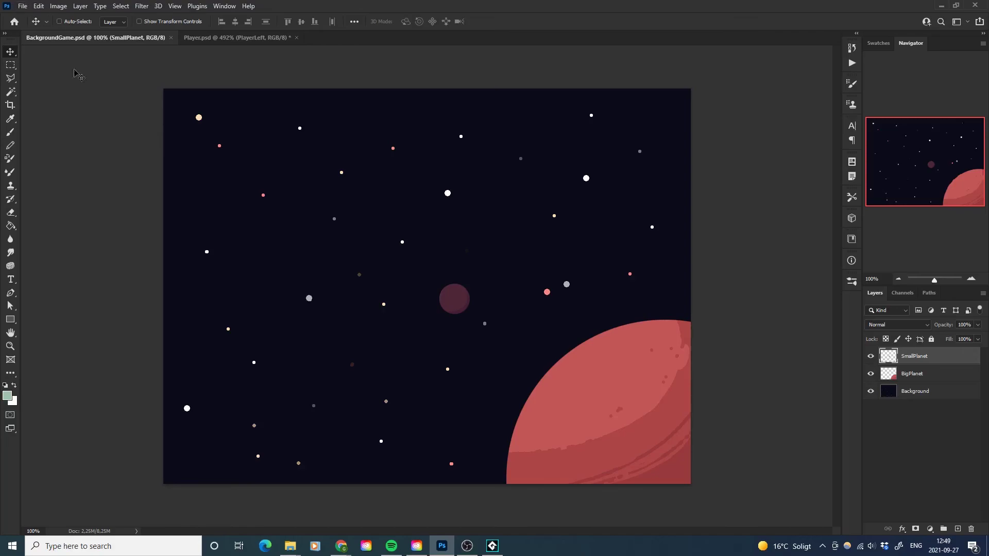
mouse_move(292, 554)
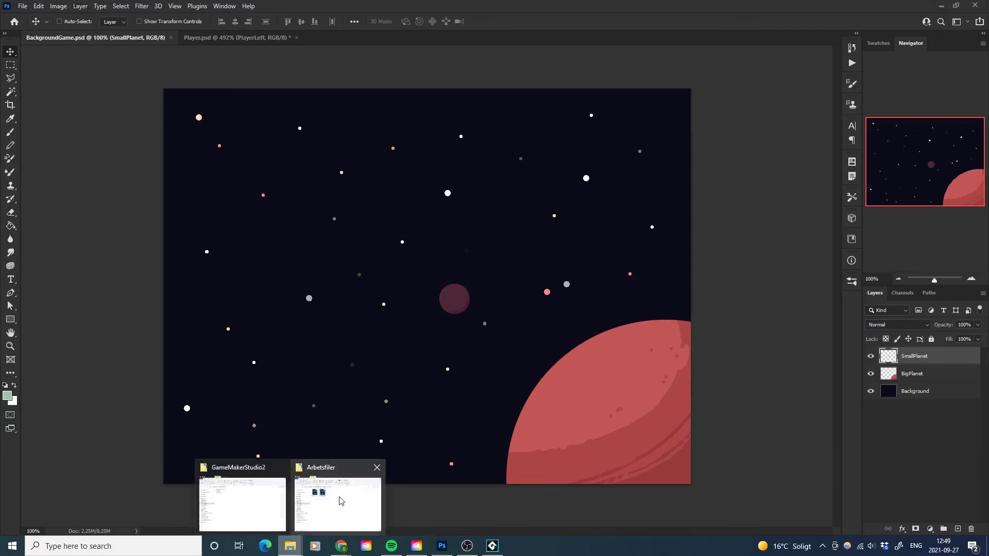
left_click(340, 498)
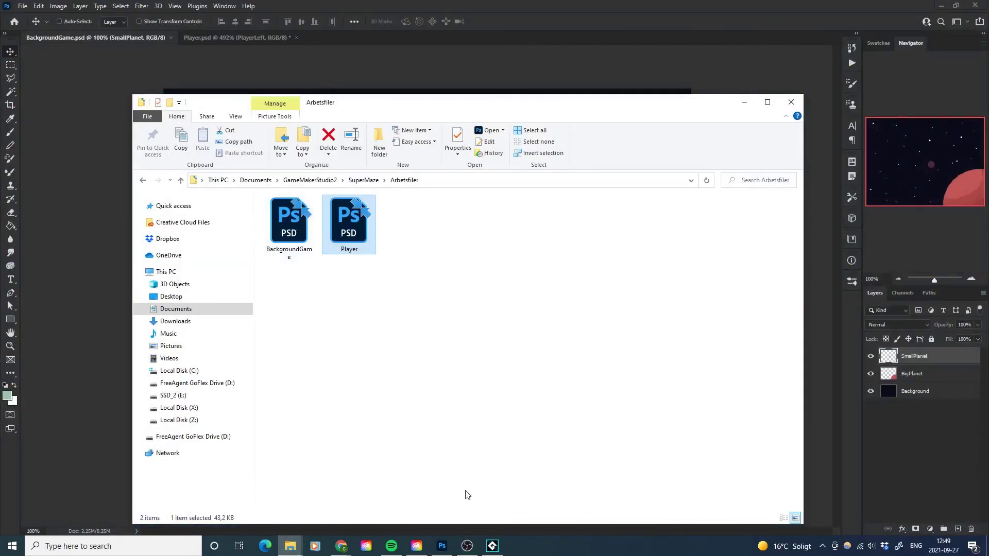
left_click(443, 49)
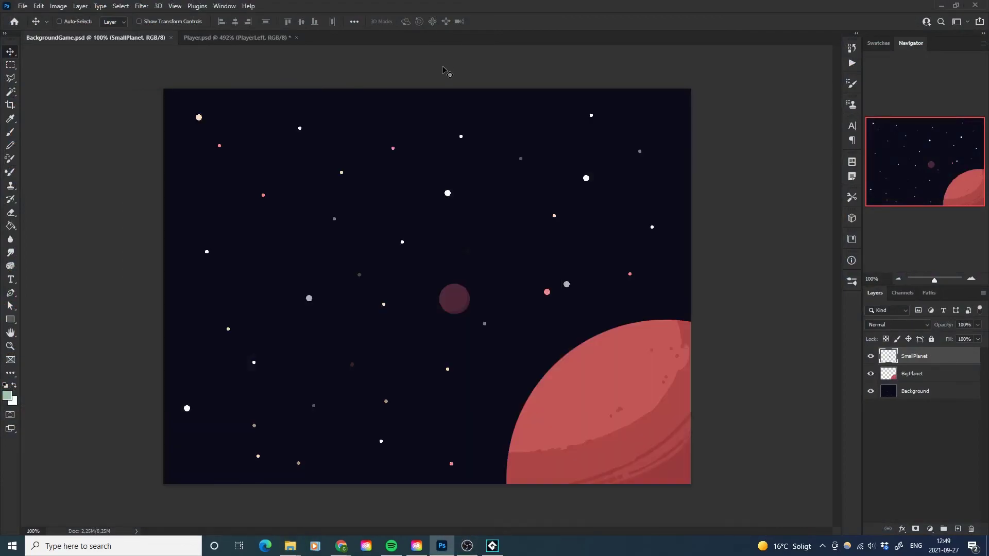
left_click(246, 39)
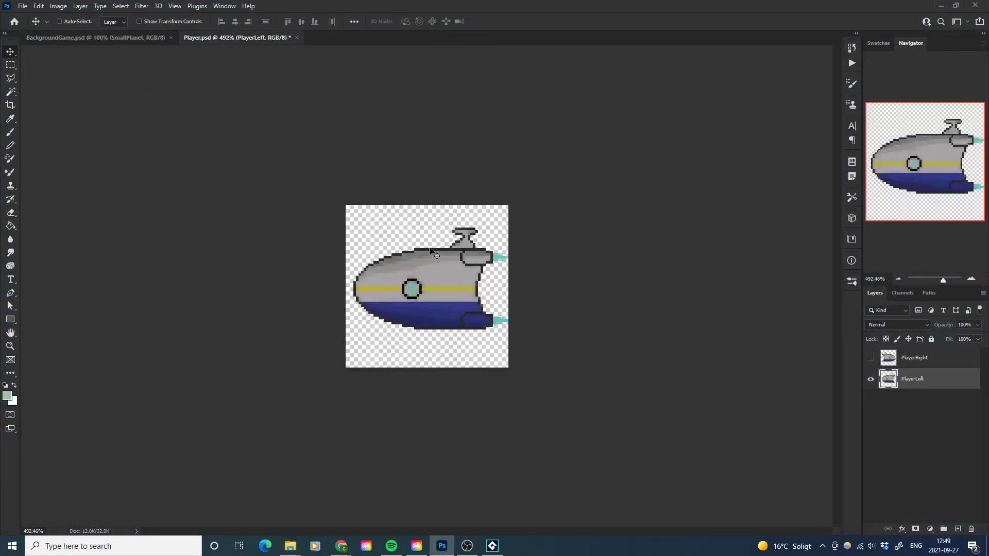